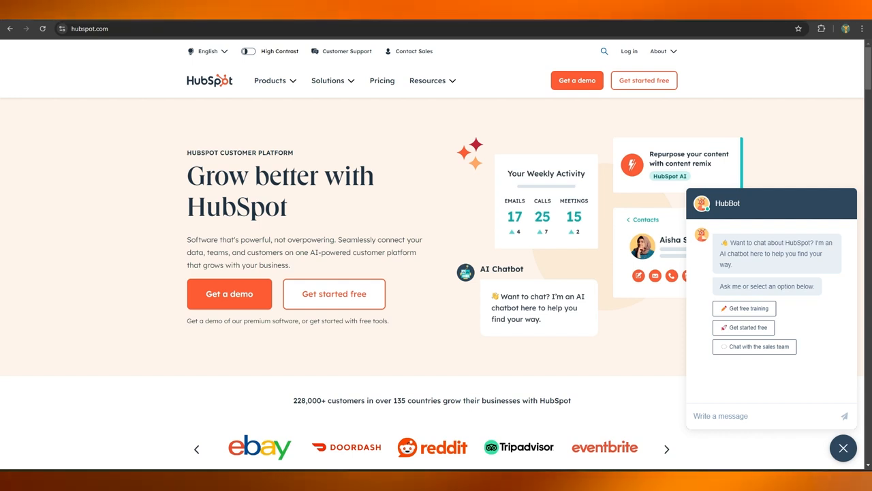
- Start a free HubSpot account sign-up and submit a password that meets all requirements
left_click(289, 82)
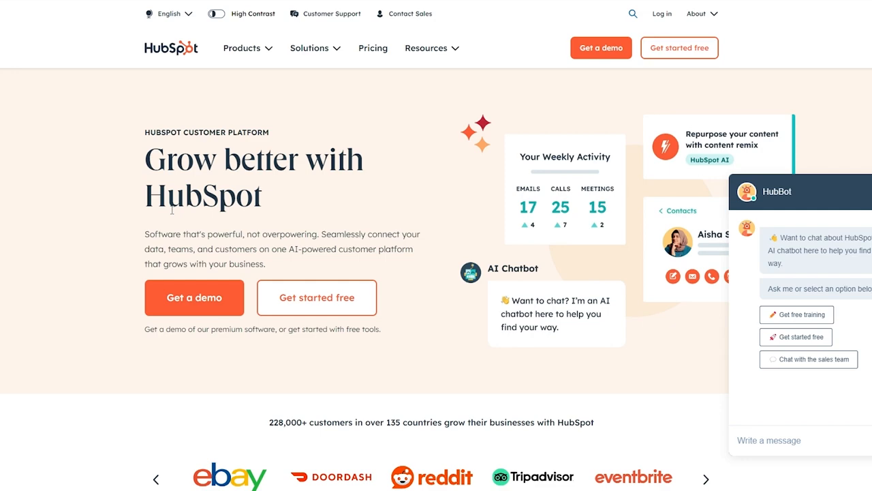
left_click(297, 313)
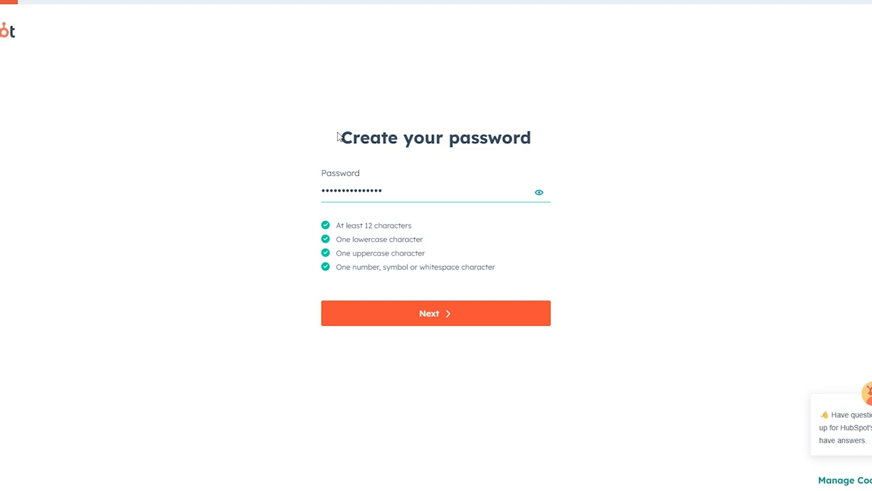
left_click_drag(340, 137, 556, 150)
left_click(555, 150)
left_click(429, 325)
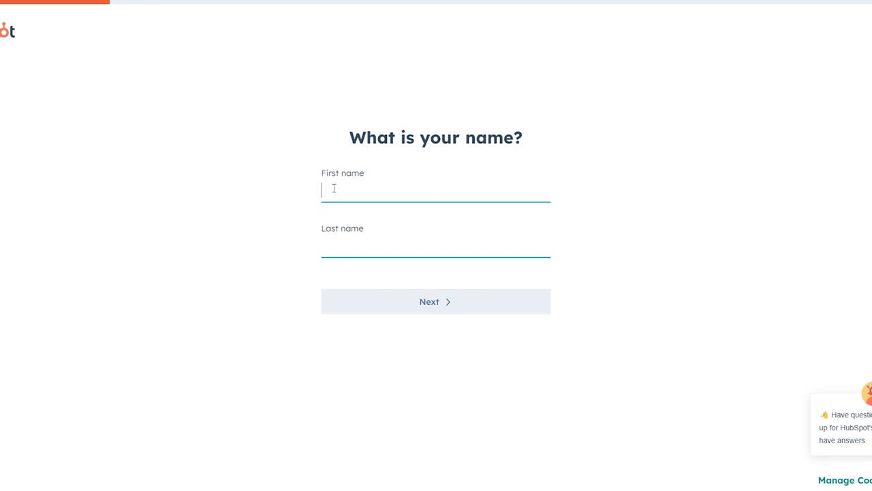
- Enter the first and last name on the sign-up form and continue
left_click(334, 188)
type("John")
key("Tab")
type("Doe")
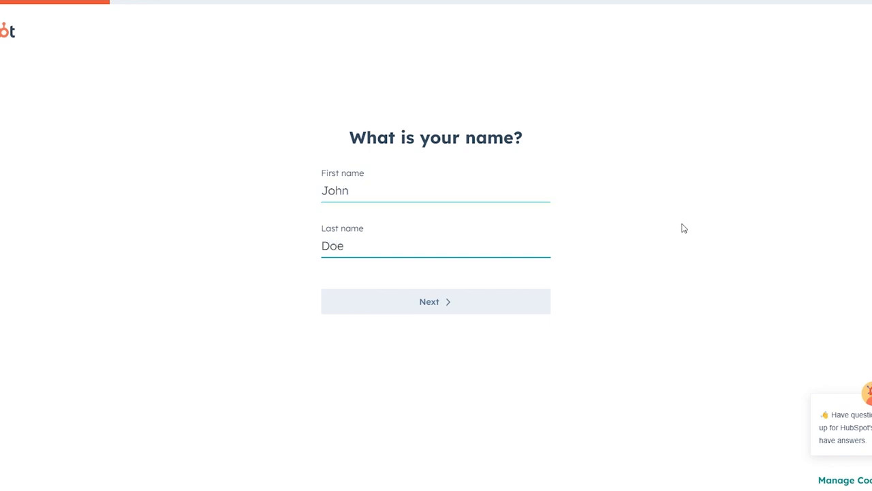
key("Return")
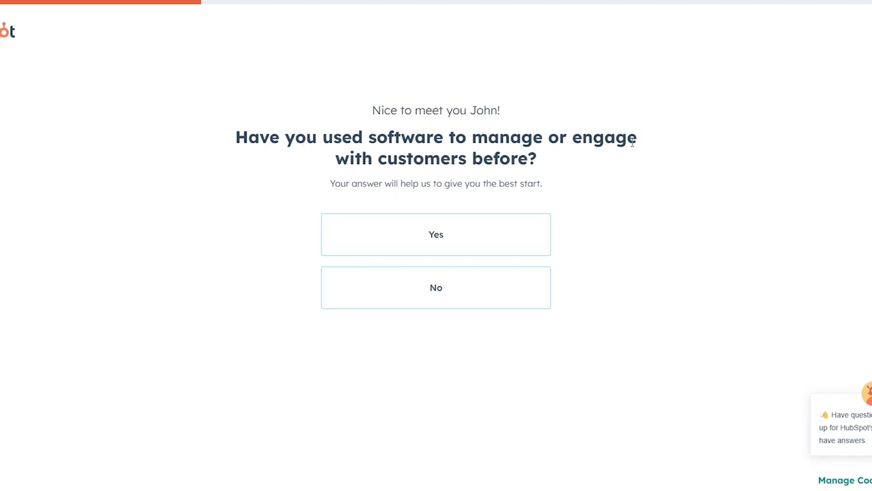
- Answer No, Yes, Marketing and Advertising, Manager, and enter company name WenMedia
left_click(454, 310)
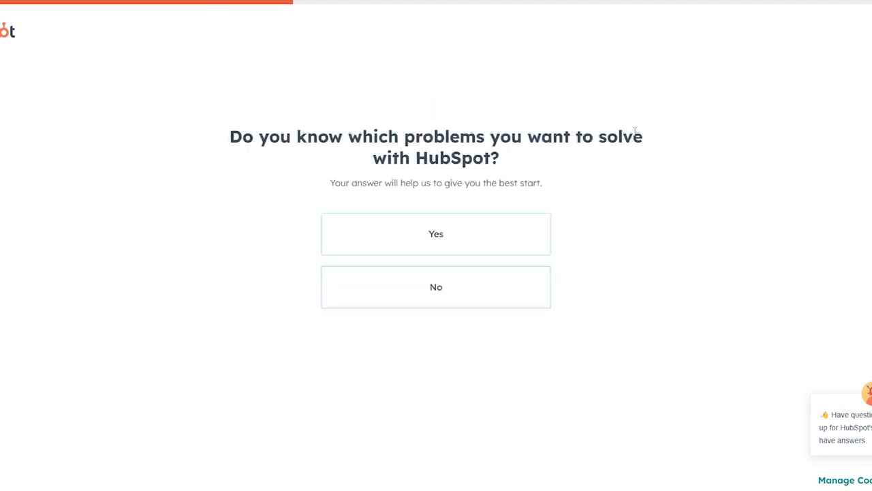
left_click(441, 236)
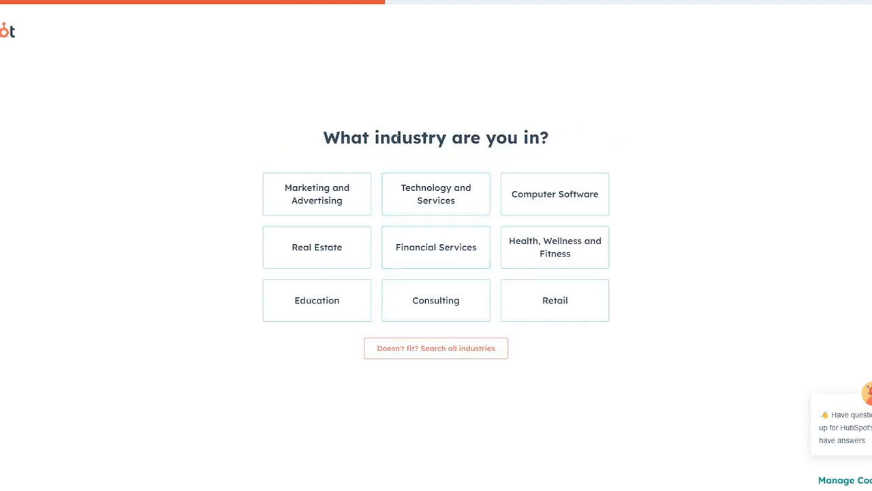
left_click(306, 195)
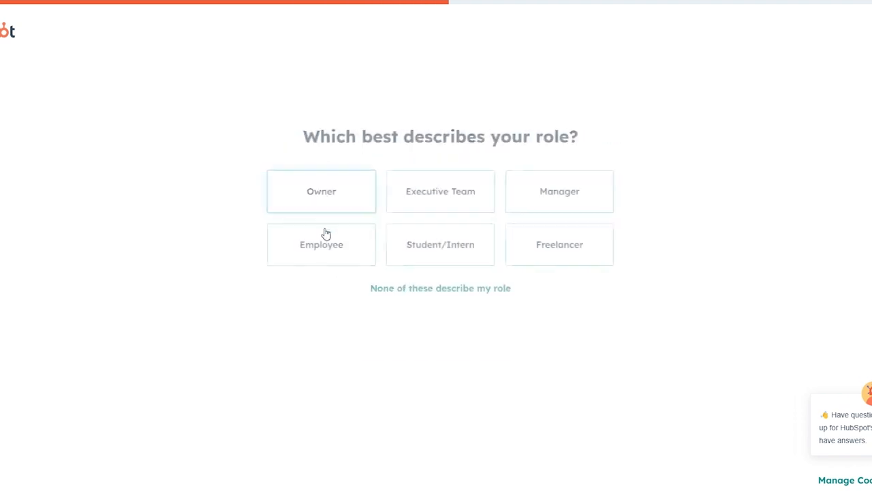
left_click_drag(297, 135, 507, 136)
left_click(366, 370)
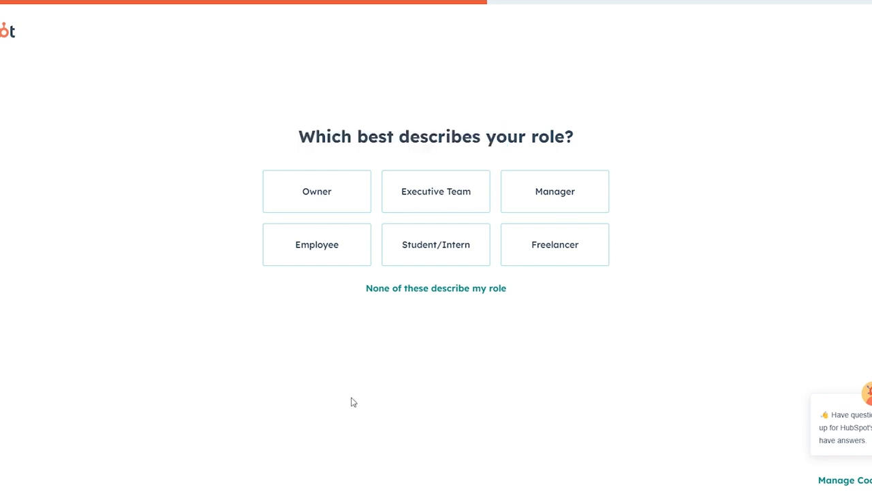
left_click(600, 191)
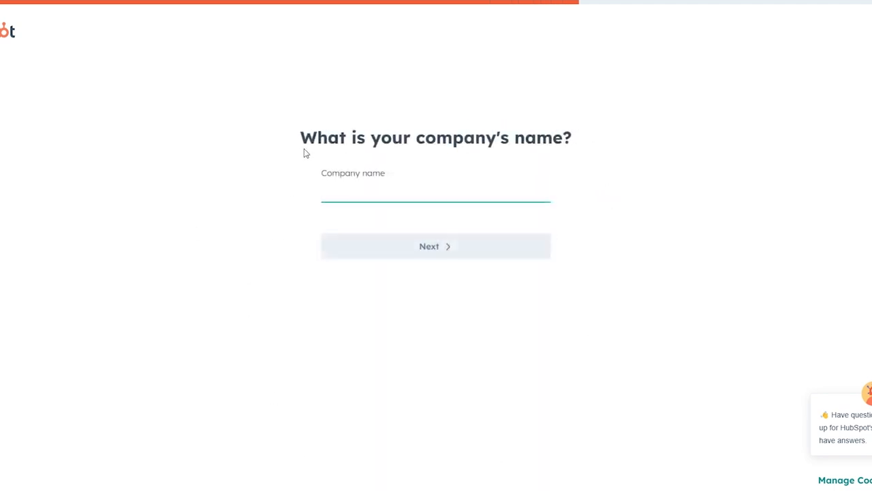
left_click_drag(452, 137, 526, 142)
left_click(610, 182)
left_click(382, 199)
type("WenMedia")
key("Return")
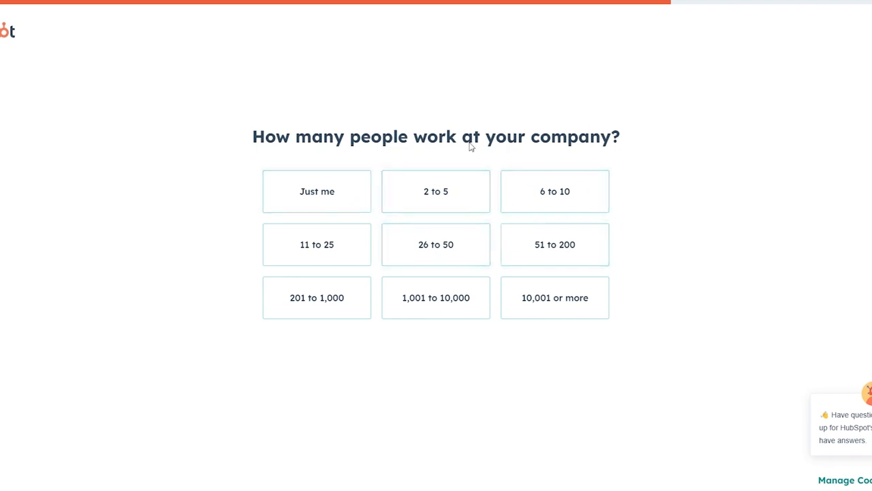
left_click(440, 190)
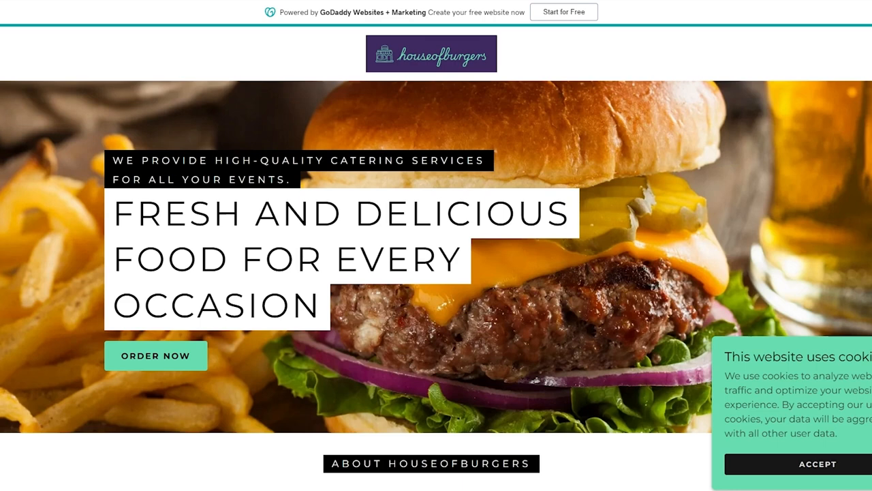
scroll(274, 71, "down", 3)
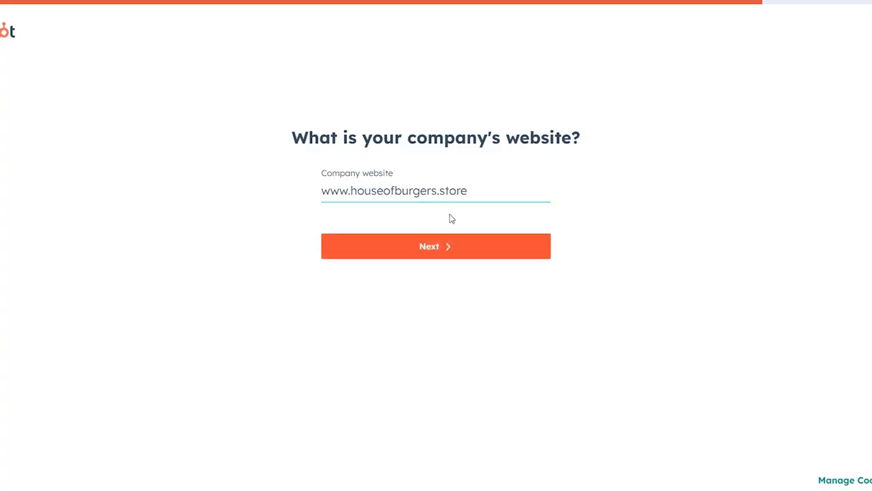
left_click(466, 252)
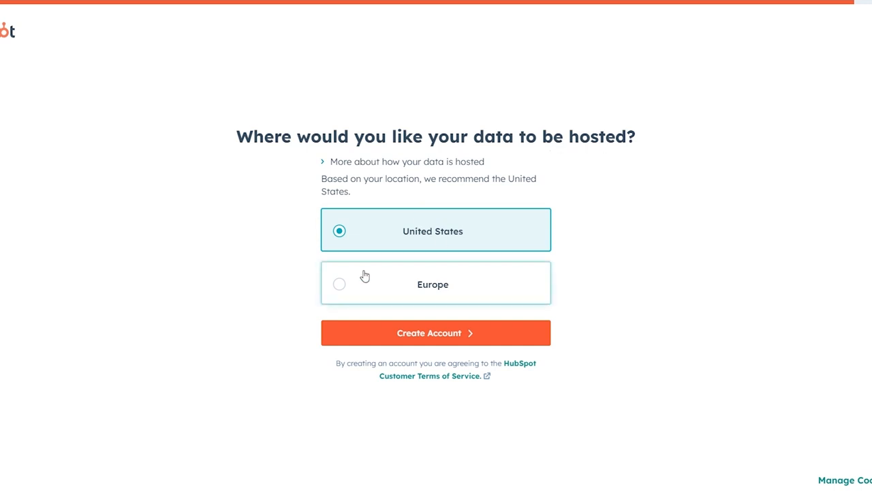
left_click(410, 332)
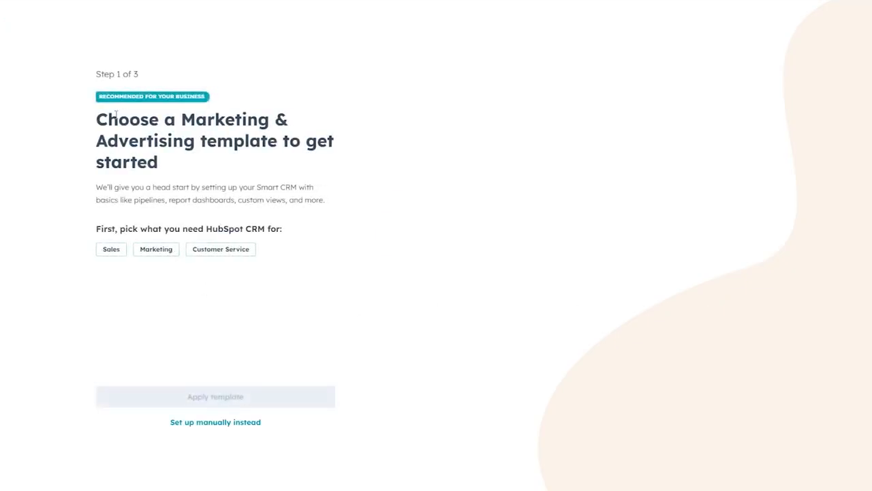
- Pick Marketing, preview the Manage subscribers and Manage public relations templates, then set up manually
left_click_drag(106, 116, 327, 140)
double_click(322, 140)
left_click(344, 160)
left_click_drag(122, 229, 296, 227)
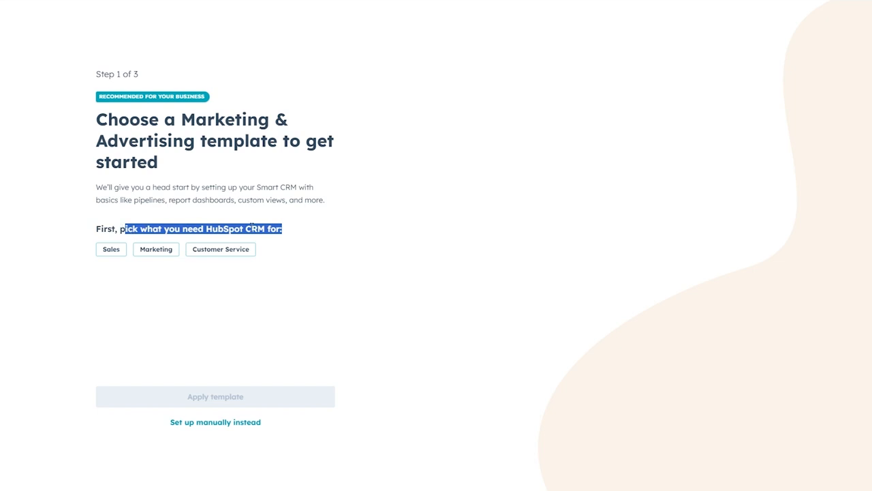
left_click(323, 234)
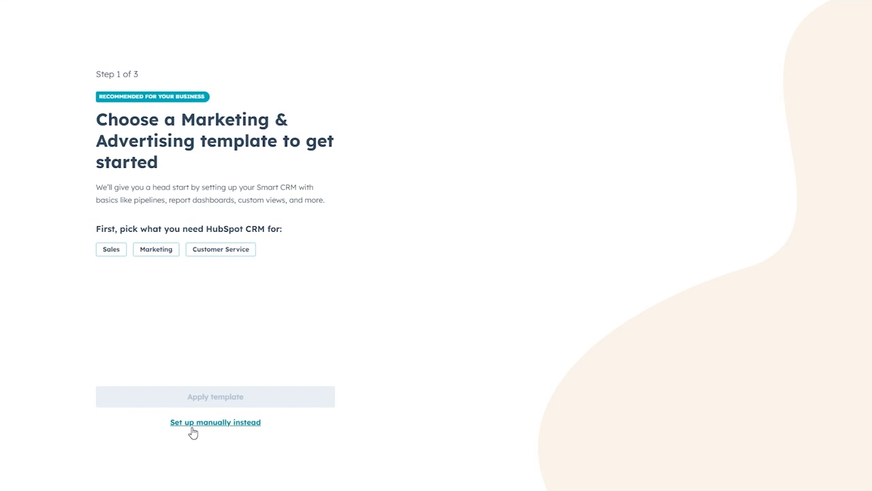
left_click(156, 253)
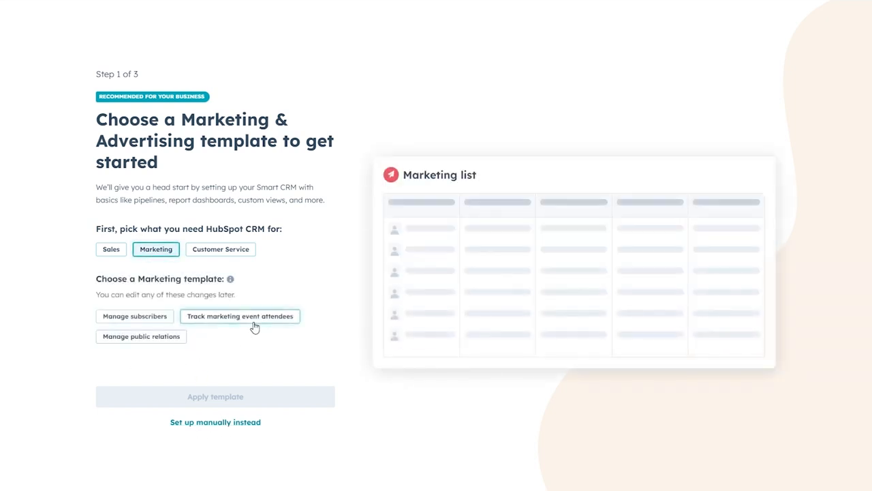
left_click(141, 323)
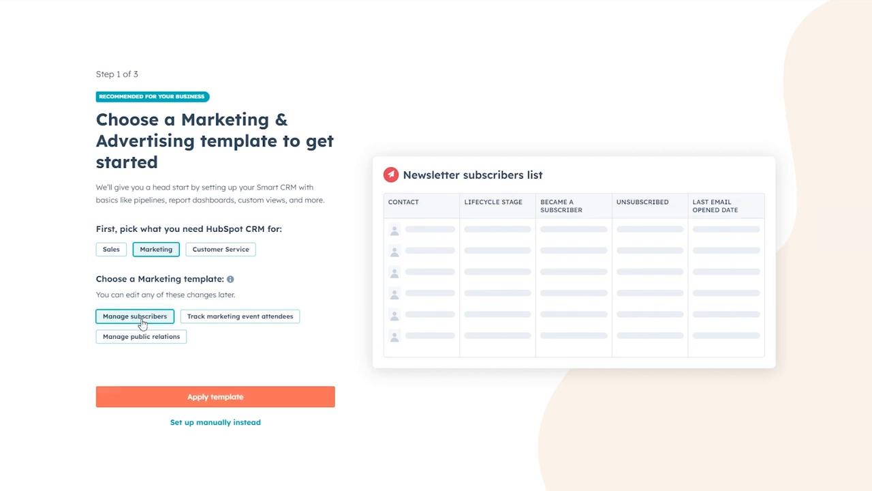
left_click(145, 341)
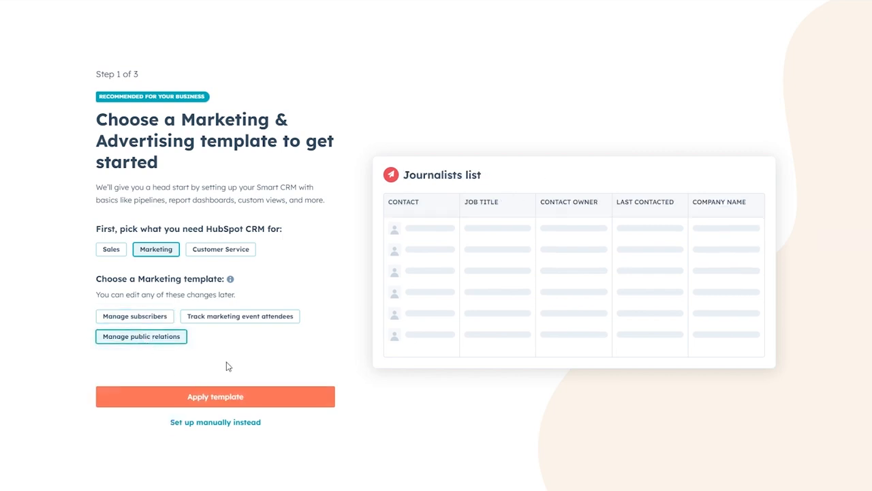
left_click(215, 424)
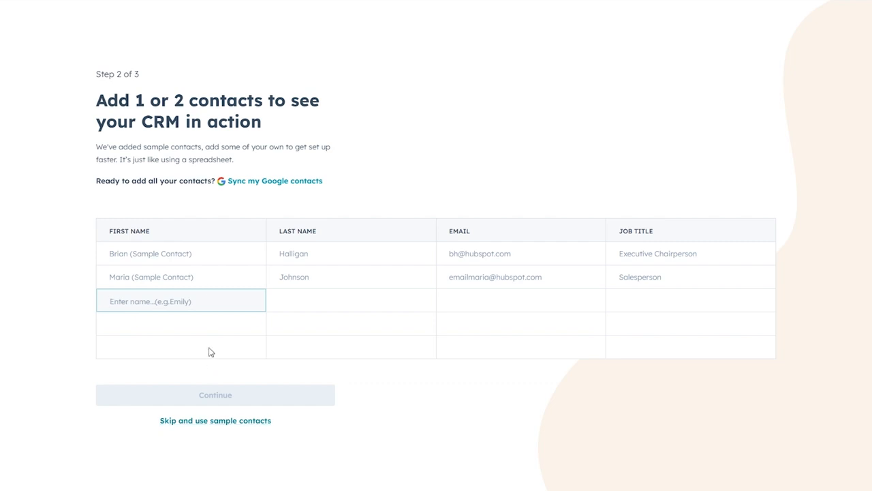
- Add a new contact with first name, last name, e-mail and job title Sales Rep
left_click_drag(142, 105, 341, 122)
left_click(366, 137)
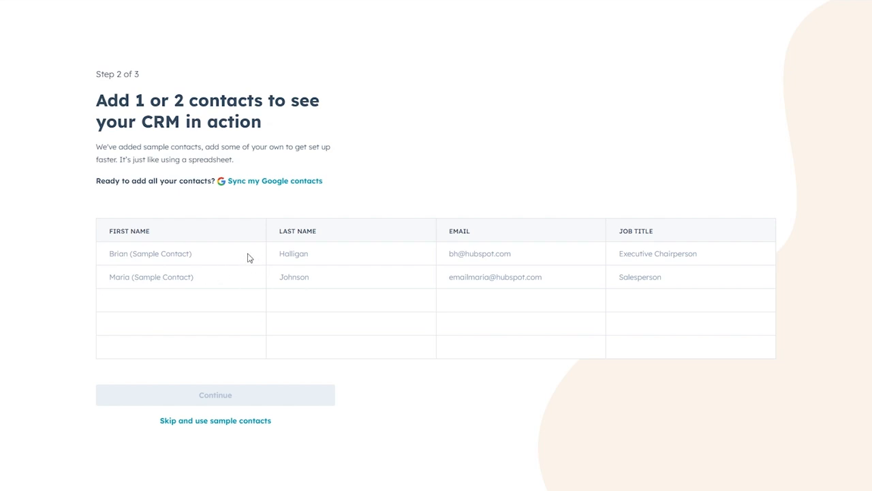
left_click(181, 259)
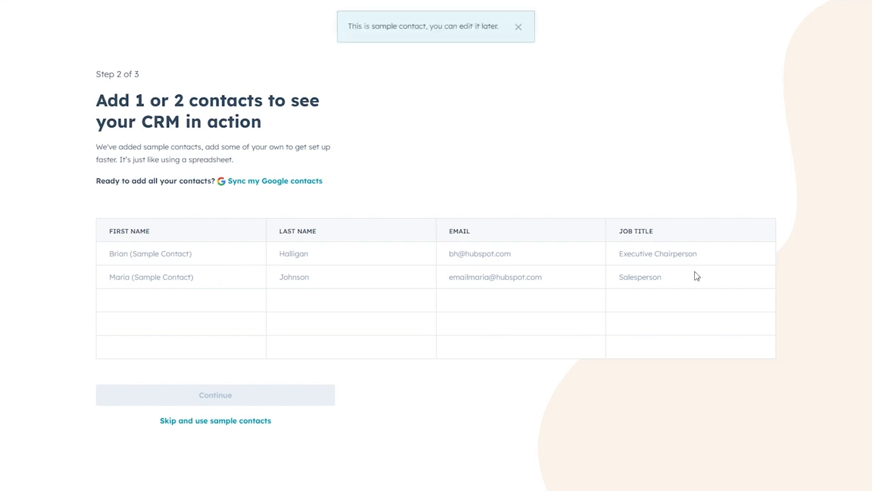
left_click(156, 300)
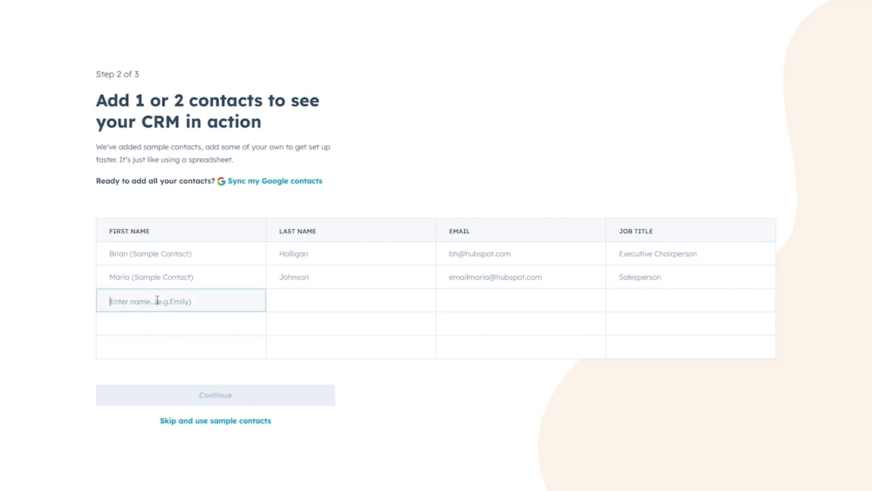
left_click(289, 306)
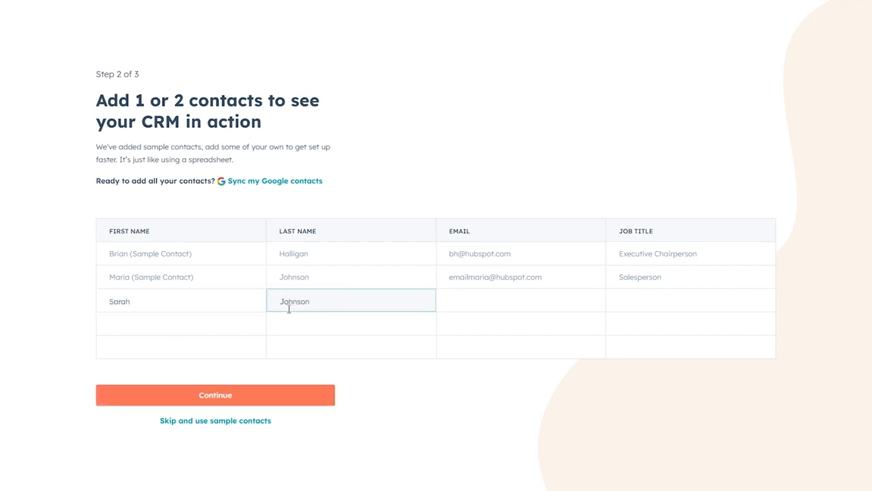
key("Tab")
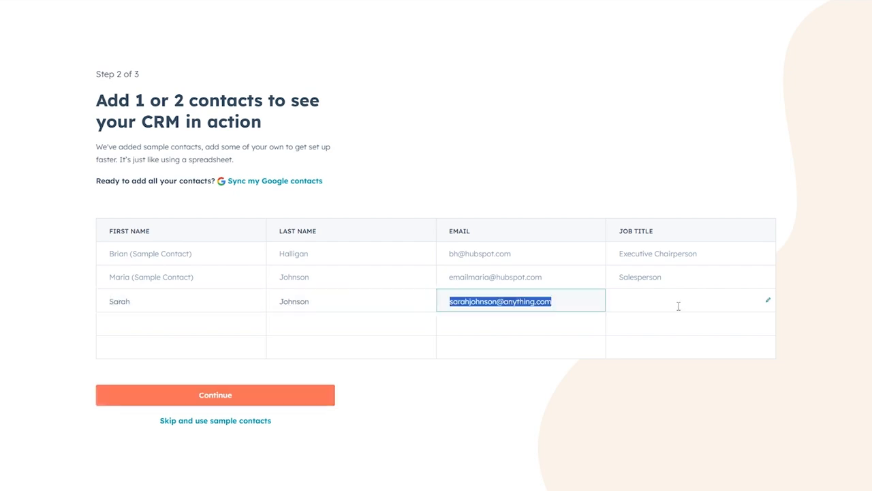
left_click(679, 306)
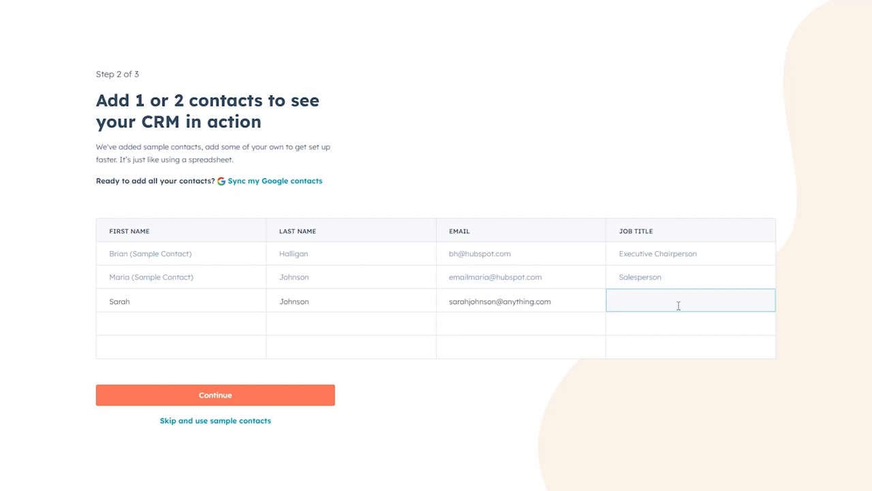
type("ales Rep")
left_click(162, 334)
- Add a second contact with first name, last name, e-mail and job title Manager
left_click(171, 326)
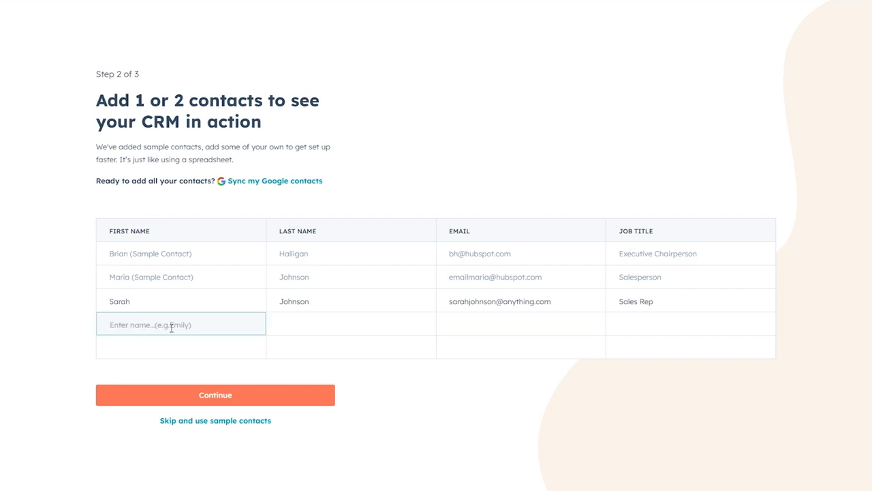
key("Tab")
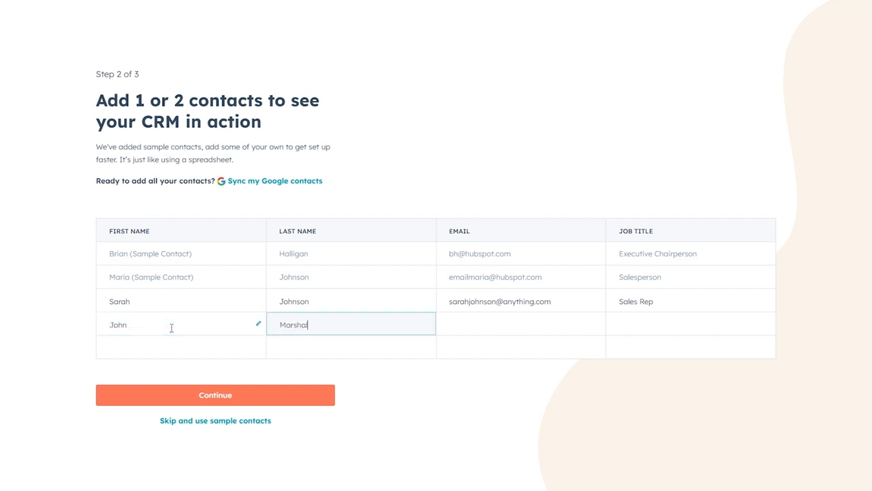
key("Tab")
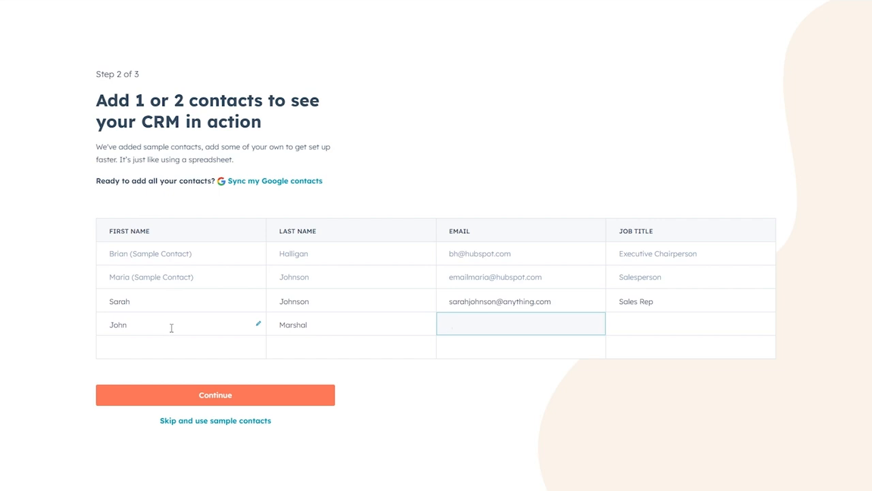
key("Tab")
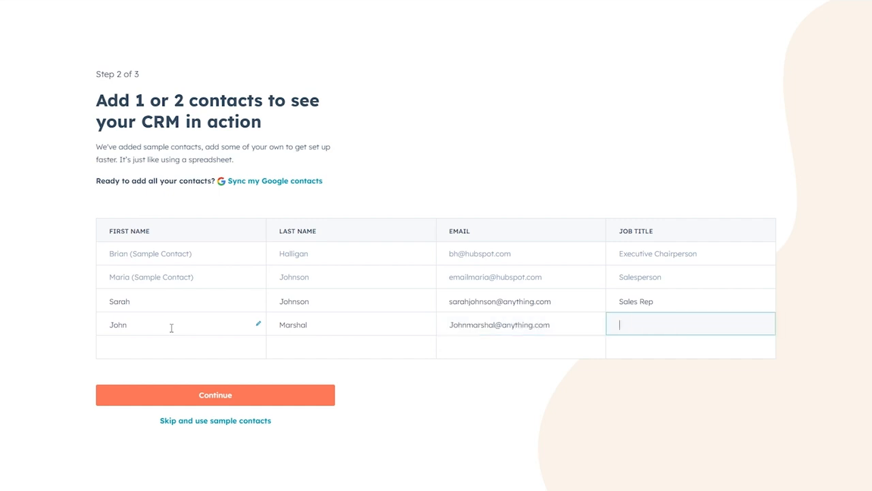
type("Mangera")
- Save the contacts and skip inviting teammates to finish setup
left_click(247, 396)
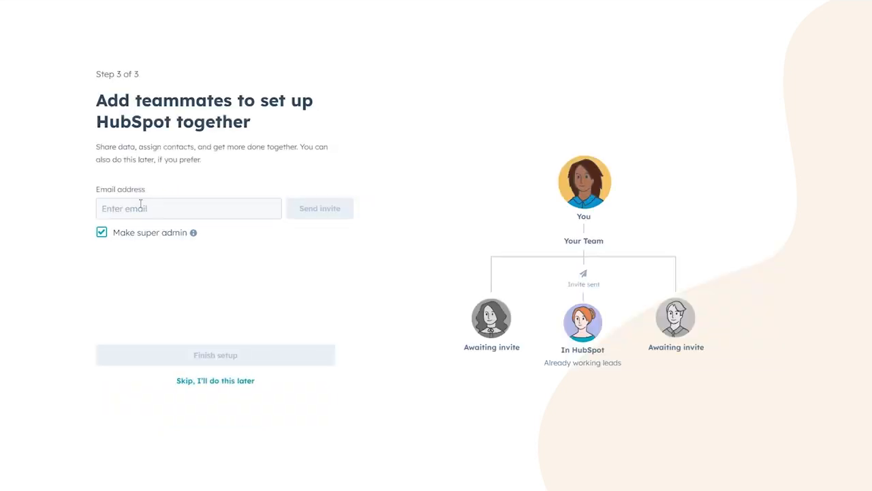
left_click_drag(106, 101, 324, 104)
left_click(440, 146)
left_click(238, 389)
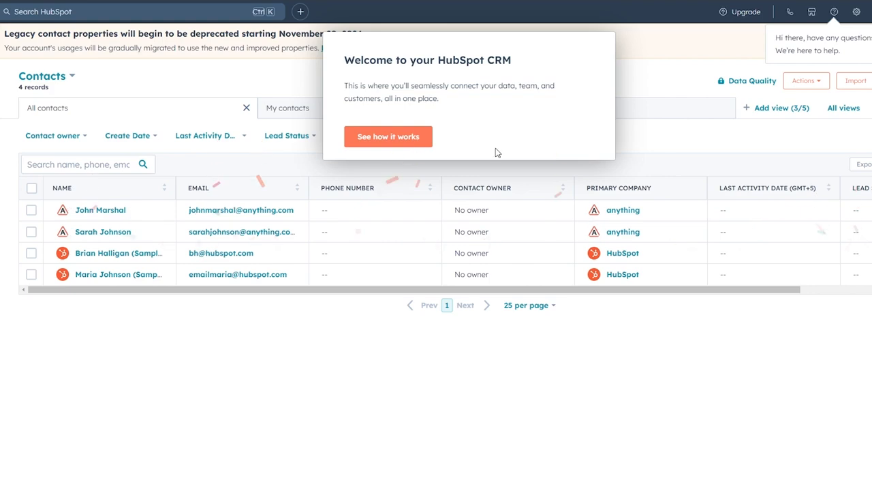
- Start the CRM welcome tour, then close it and confirm
left_click(411, 139)
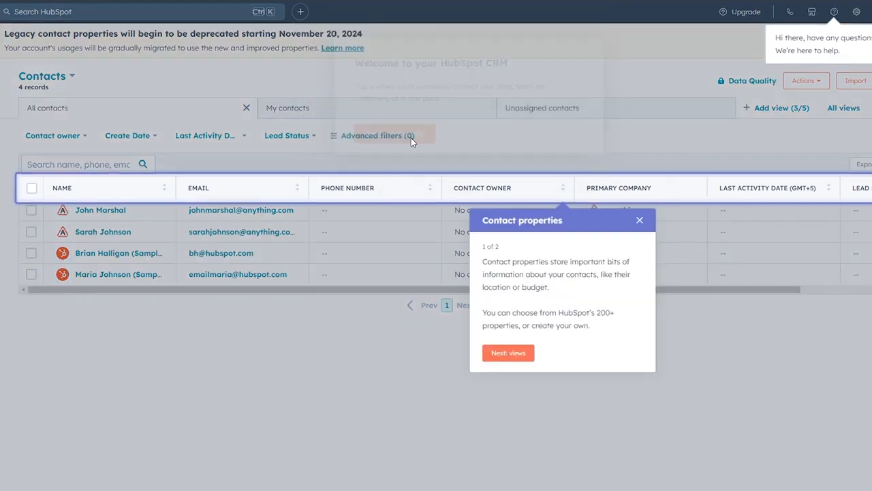
left_click(640, 221)
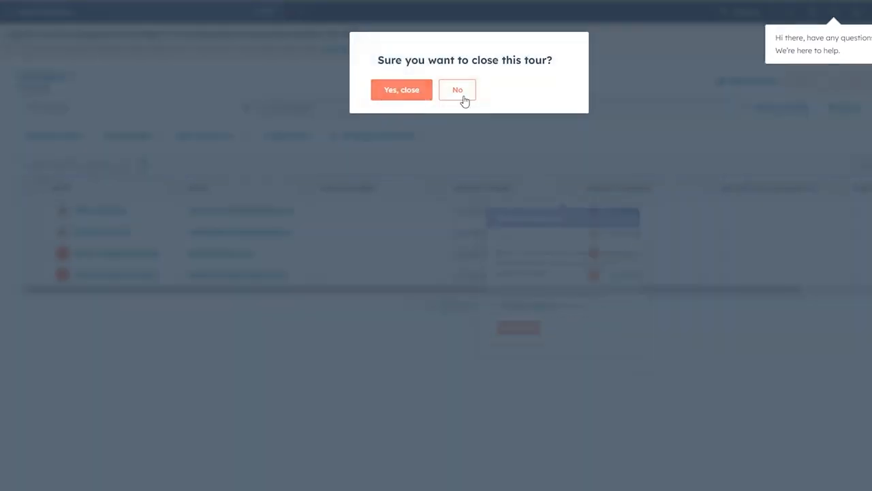
left_click(463, 98)
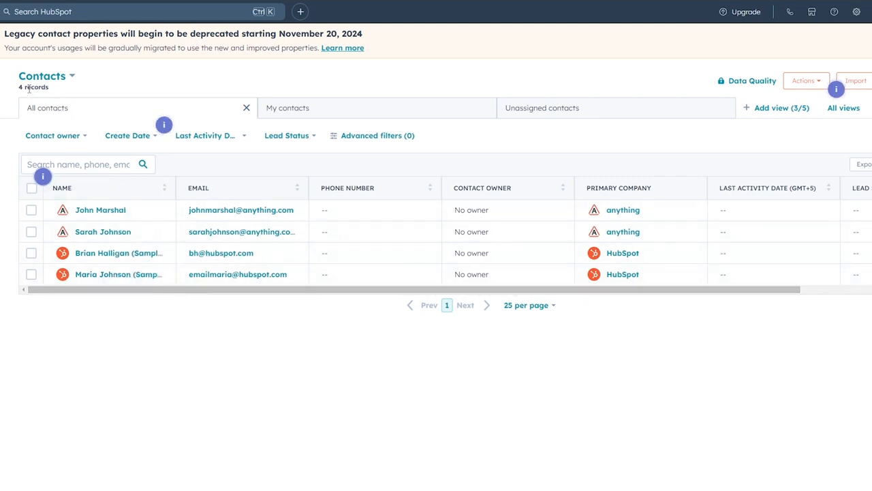
- Switch the contacts list to My contacts, then to Unassigned contacts
left_click_drag(18, 77, 66, 77)
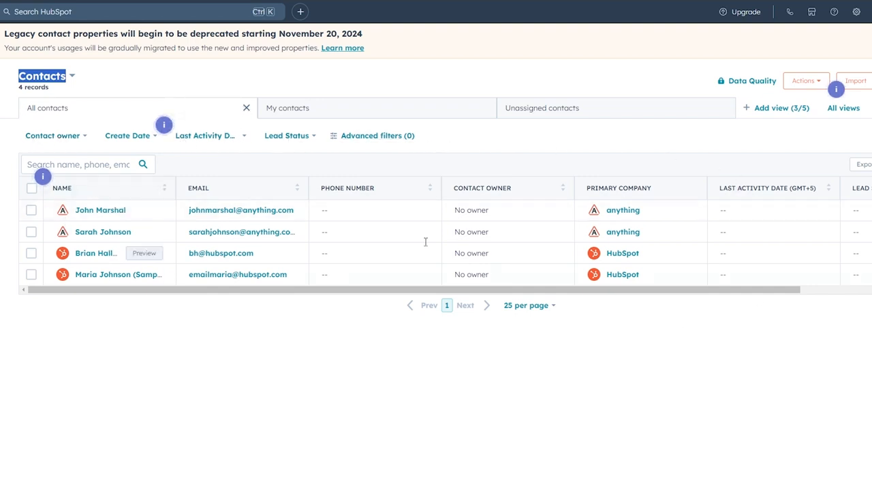
left_click(334, 113)
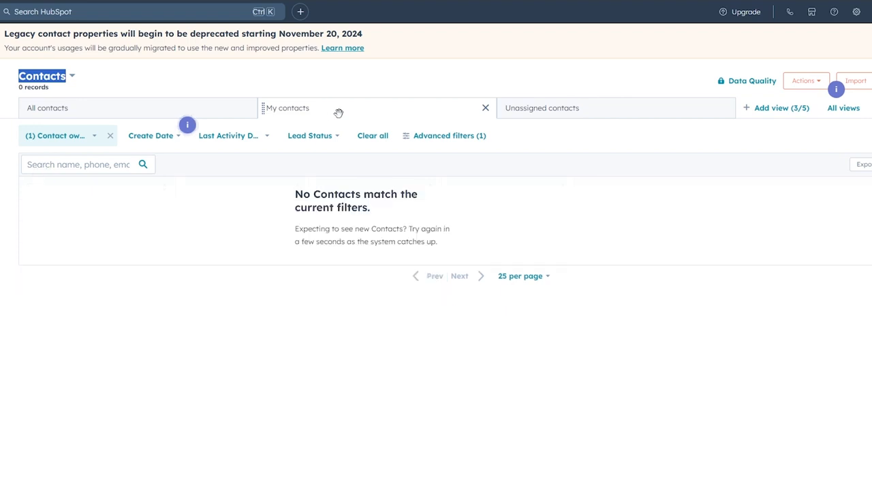
left_click(577, 112)
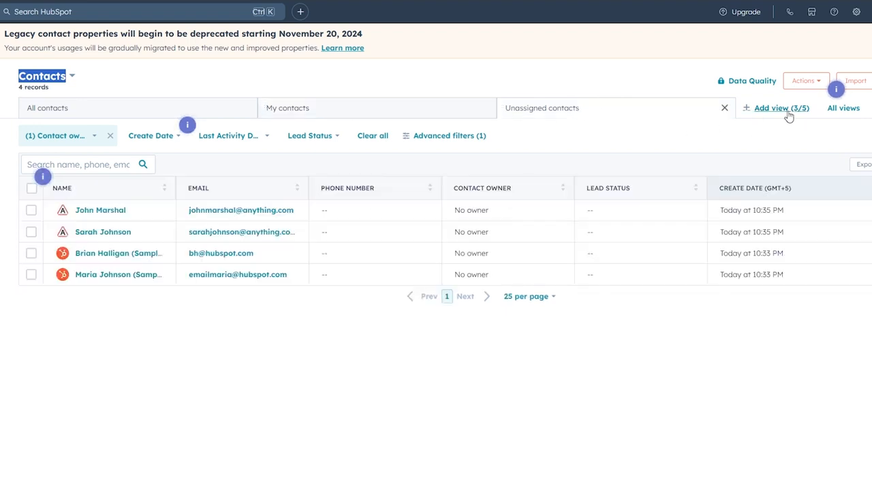
- Expand the left navigation and bring up the Marketing section
mouse_move(6, 107)
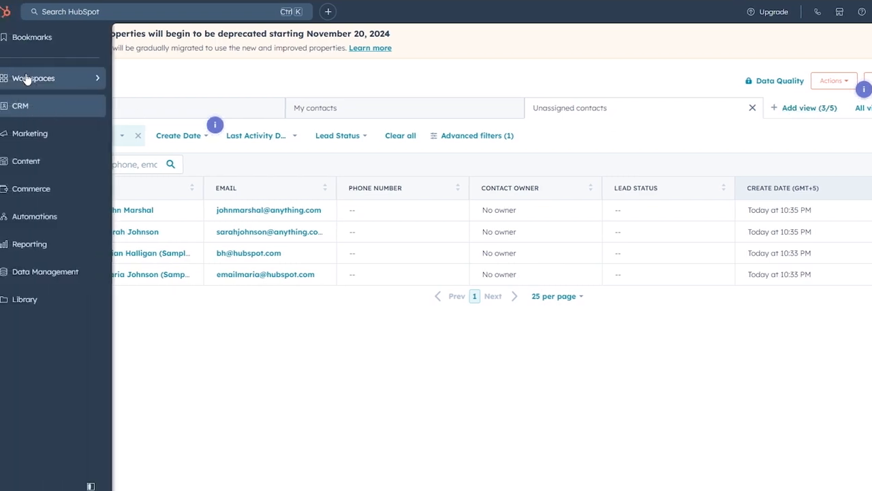
mouse_move(25, 79)
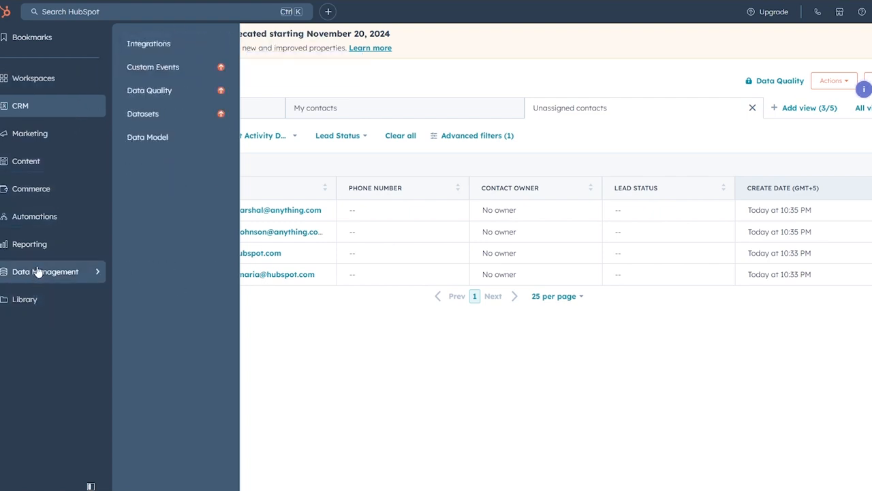
mouse_move(44, 114)
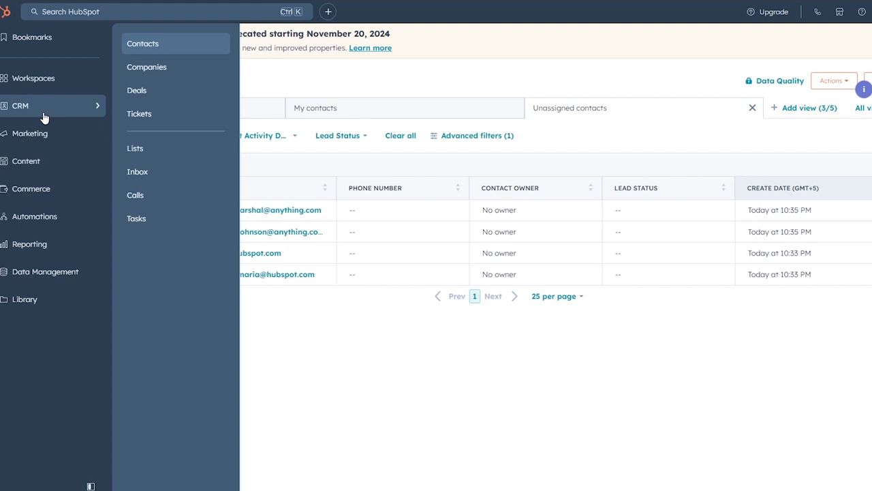
mouse_move(44, 129)
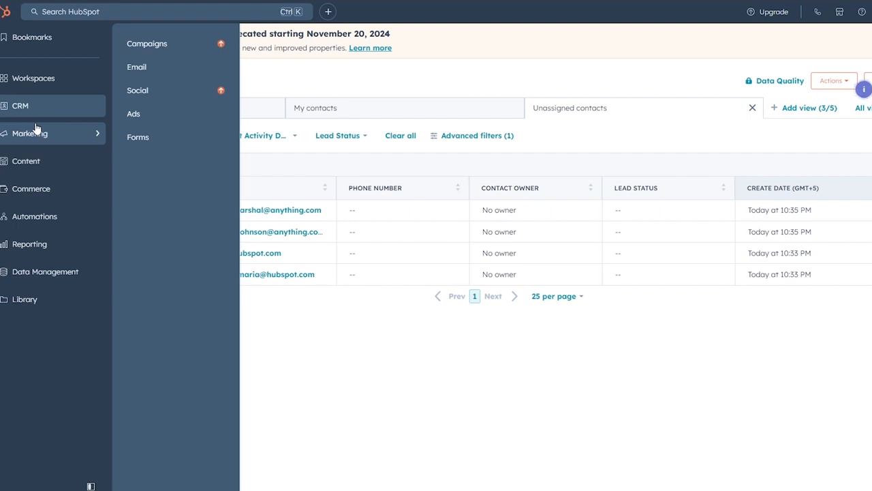
mouse_move(29, 191)
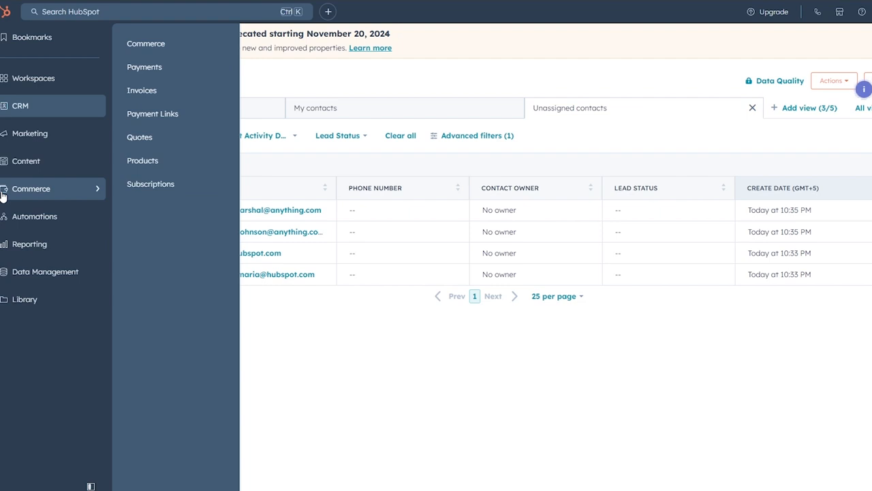
mouse_move(9, 176)
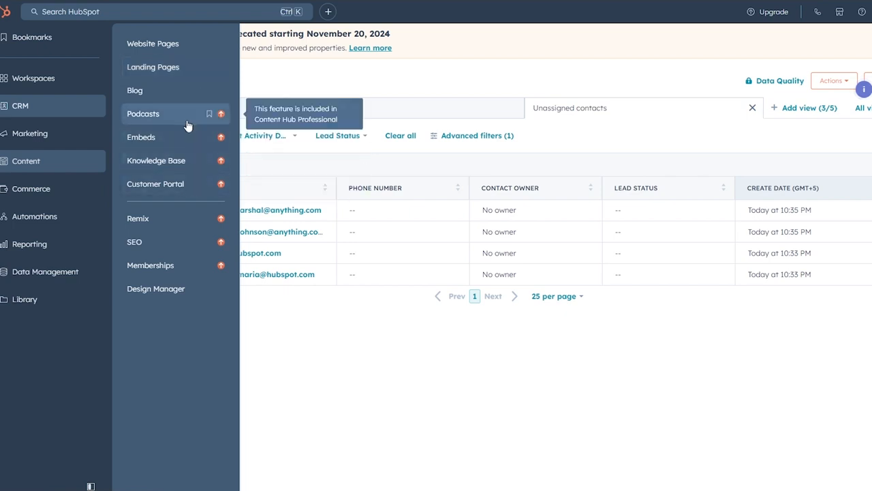
mouse_move(72, 251)
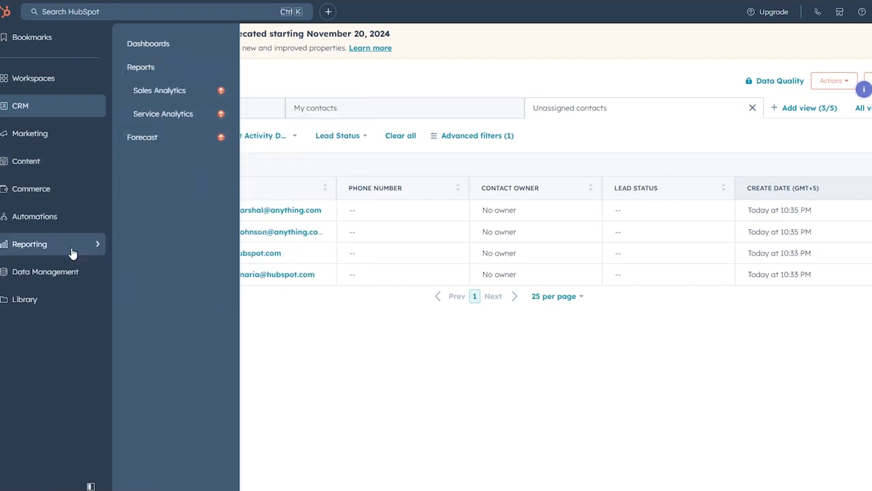
mouse_move(42, 226)
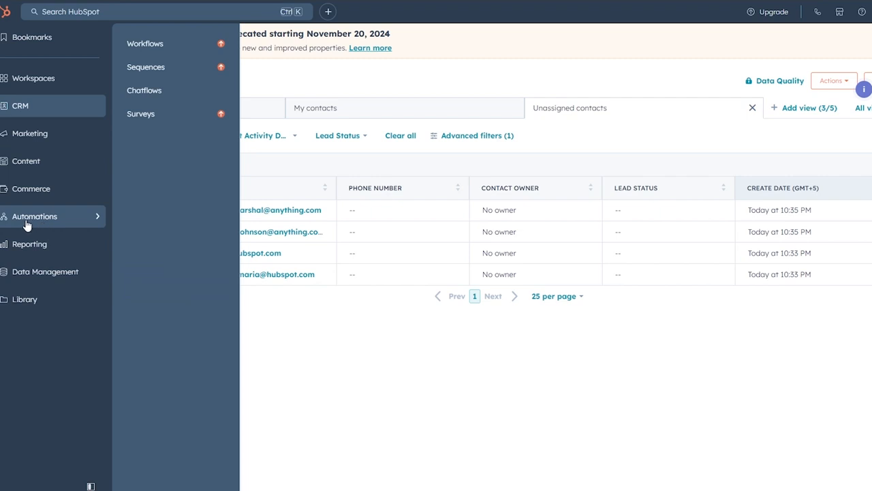
mouse_move(26, 248)
mouse_move(34, 276)
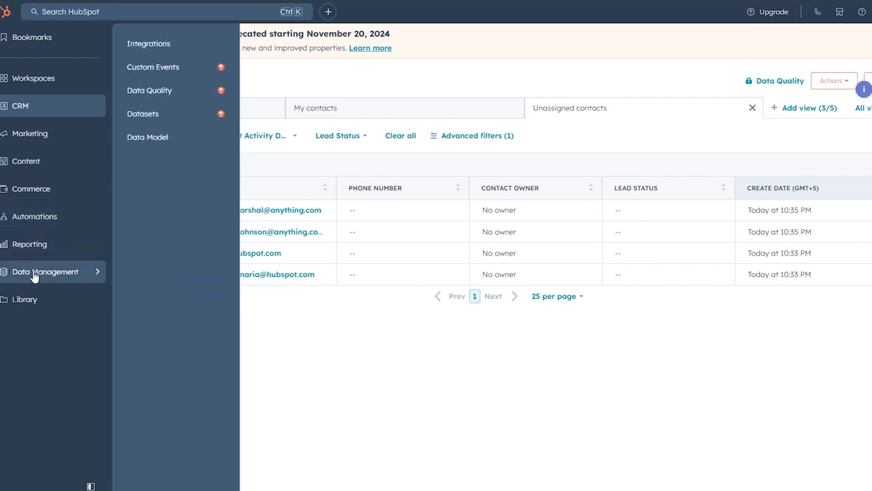
mouse_move(29, 305)
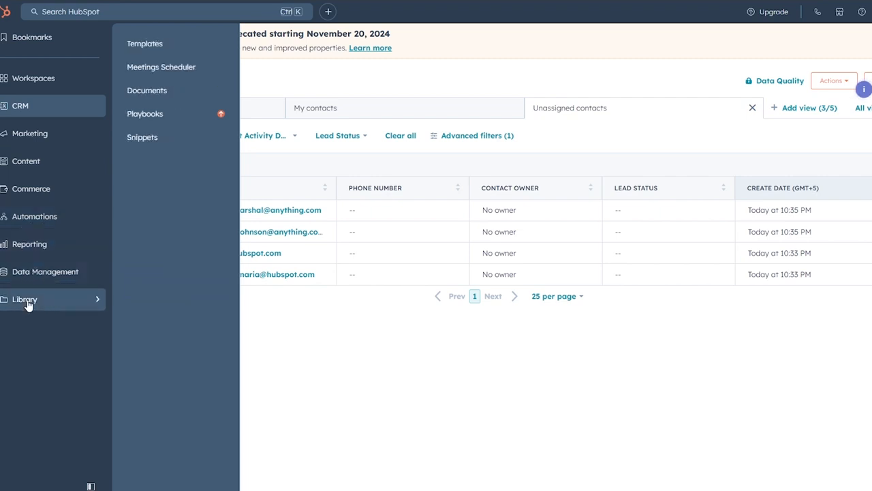
mouse_move(8, 146)
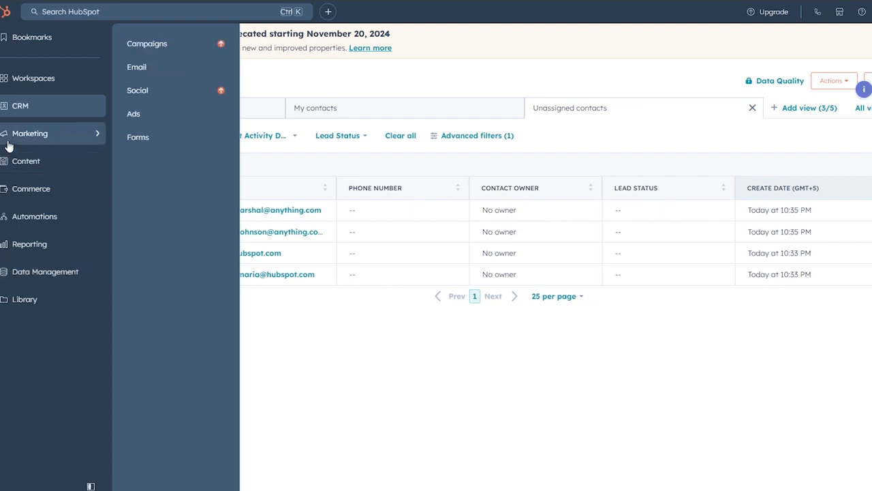
left_click(51, 141)
- Open Campaigns and start the 14-day Marketing Hub Professional trial with Campaigns selected
left_click(51, 141)
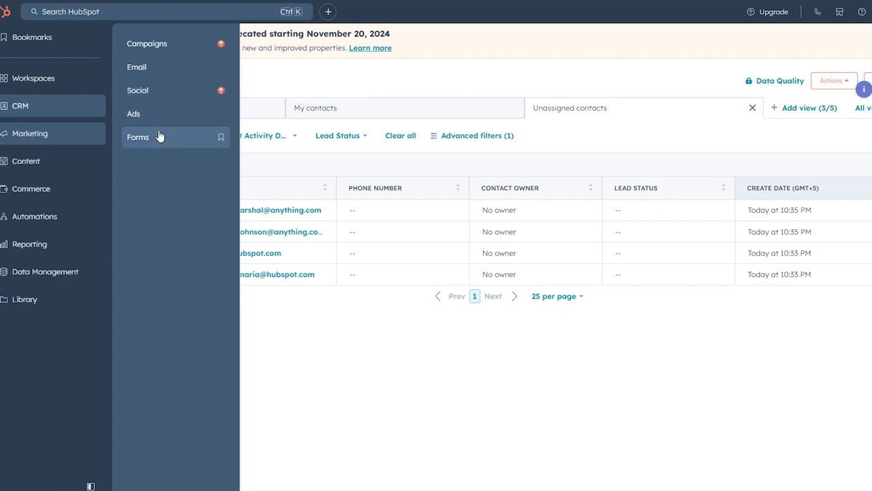
left_click(170, 49)
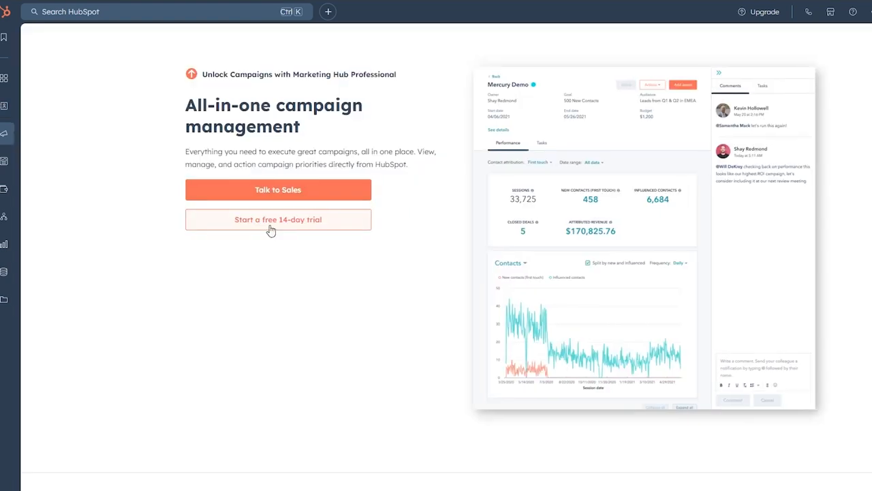
left_click(272, 228)
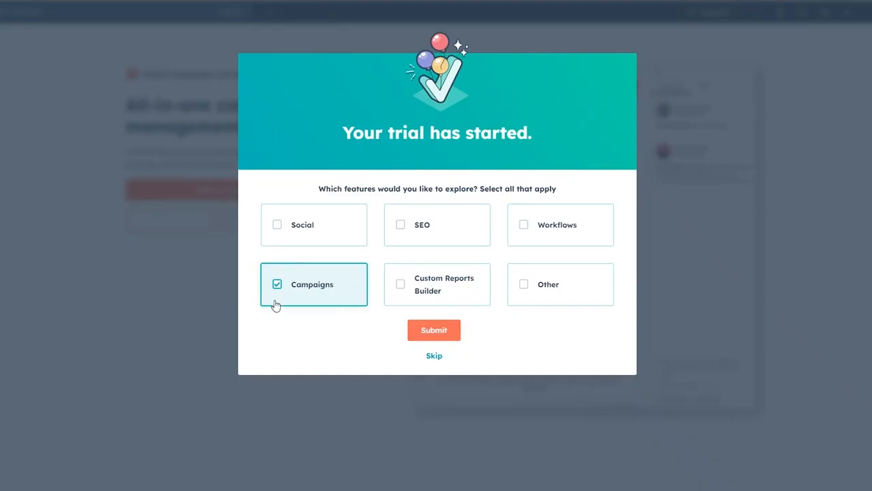
left_click(437, 332)
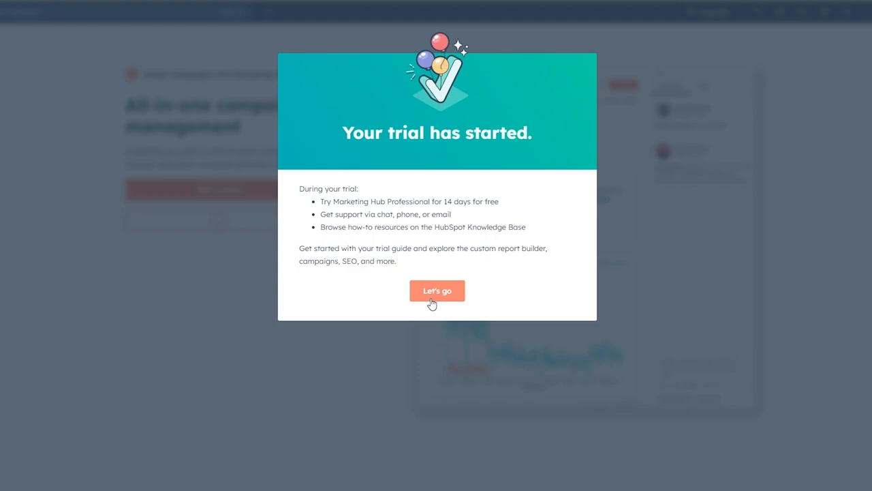
left_click(437, 291)
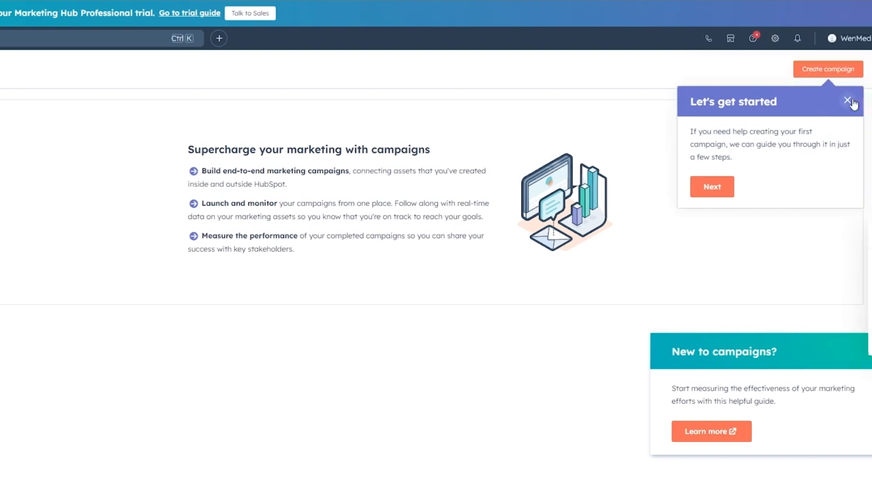
- Close the 'Let's get started' and 'New to campaigns?' guides on the Campaigns page
left_click(849, 101)
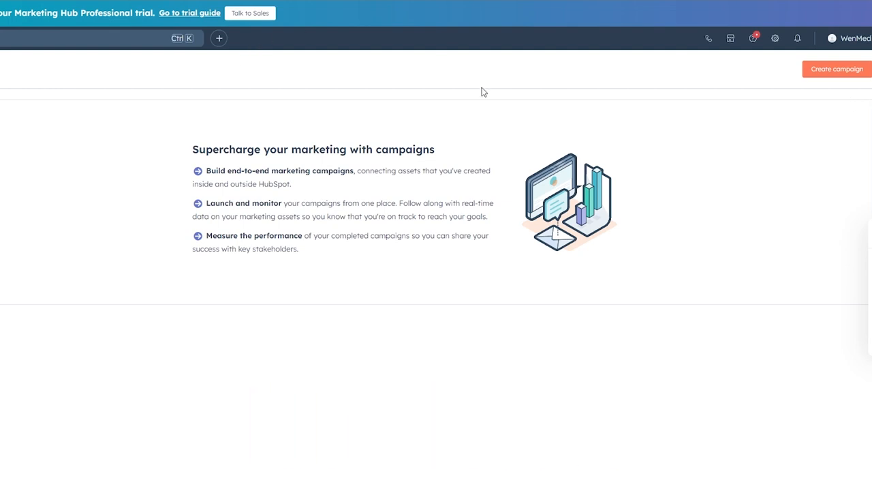
- Create a new campaign and choose Start from scratch in the Select a campaign panel
left_click(837, 70)
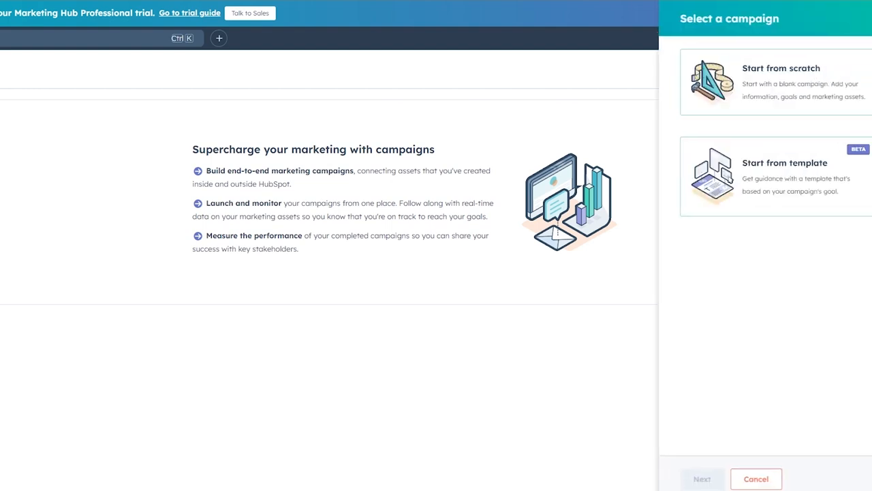
left_click_drag(681, 18, 790, 22)
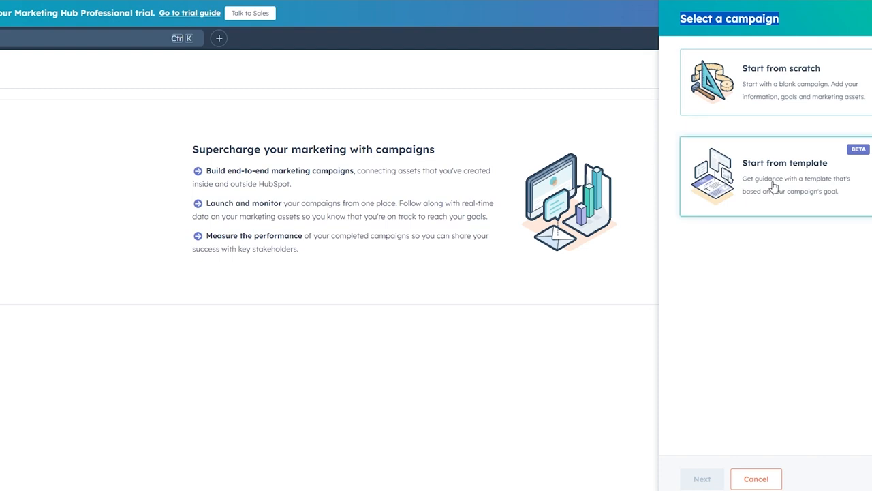
left_click(763, 234)
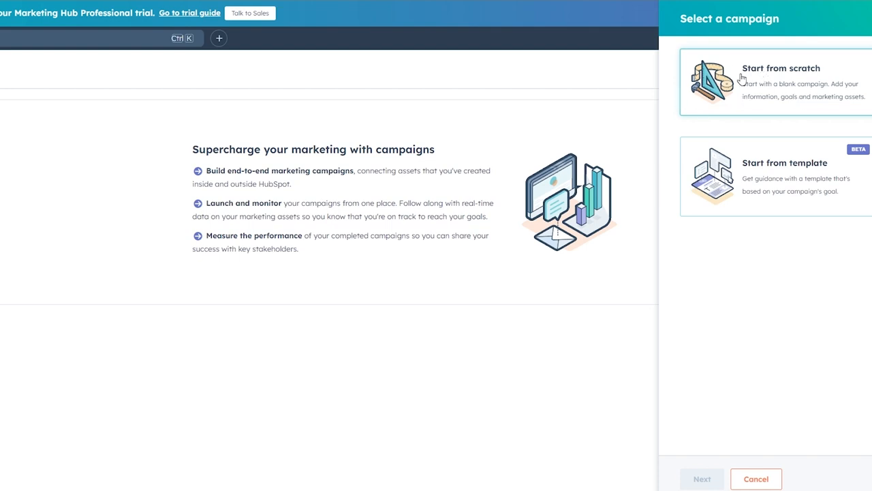
left_click(769, 77)
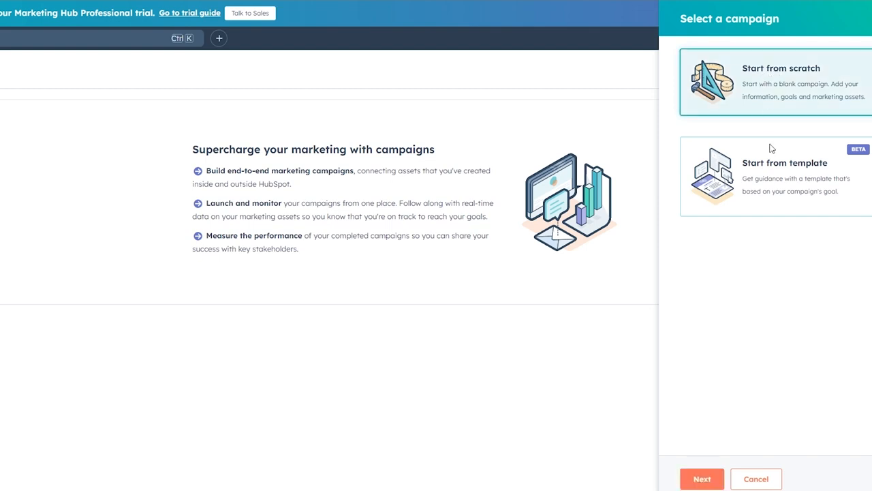
- Go to the campaign details form and enter the name 'test campaign #1'
left_click(701, 479)
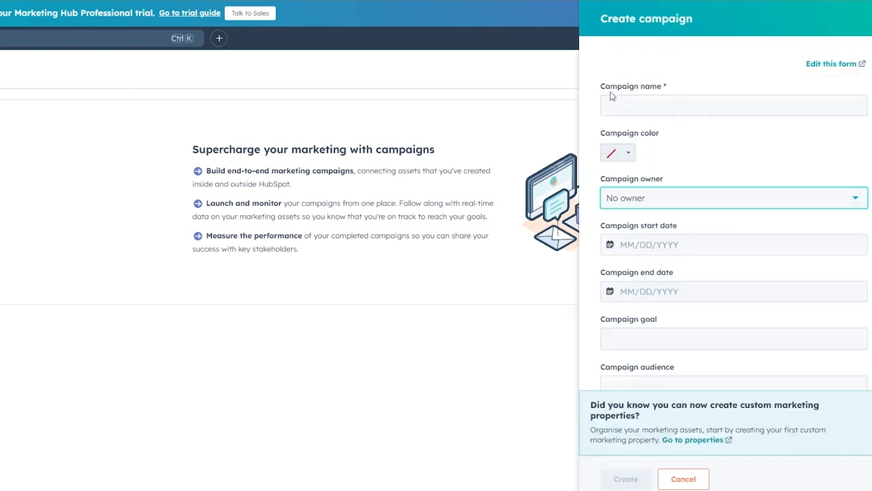
left_click(665, 88)
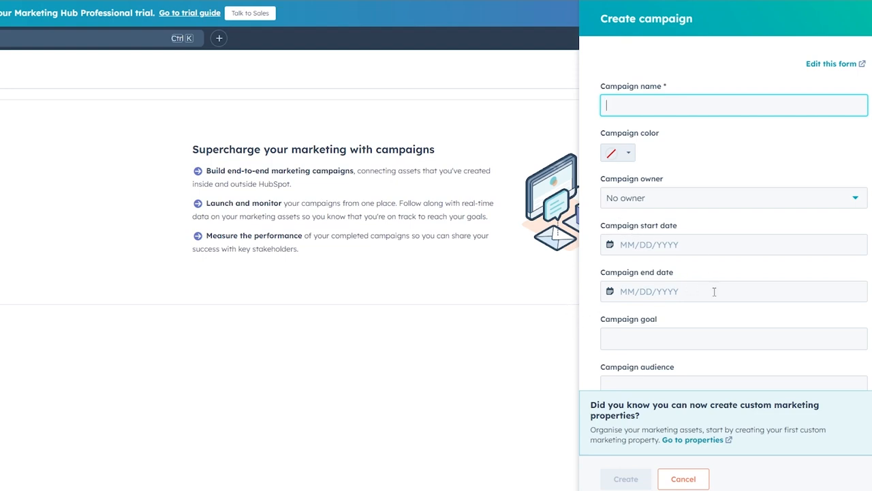
scroll(588, 350, "down", 2)
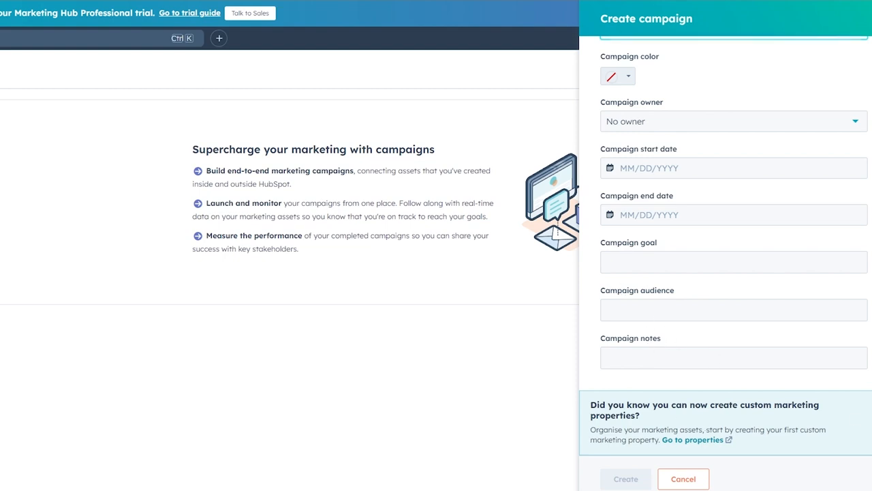
scroll(721, 225, "up", 2)
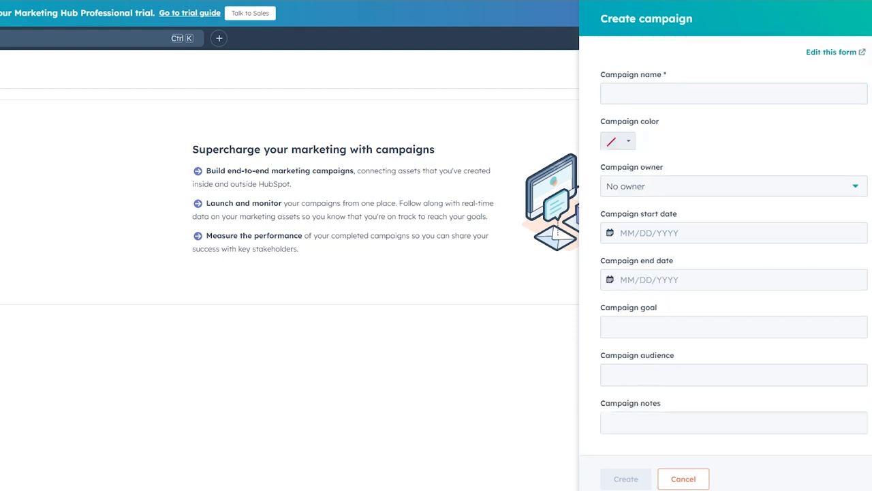
left_click(657, 103)
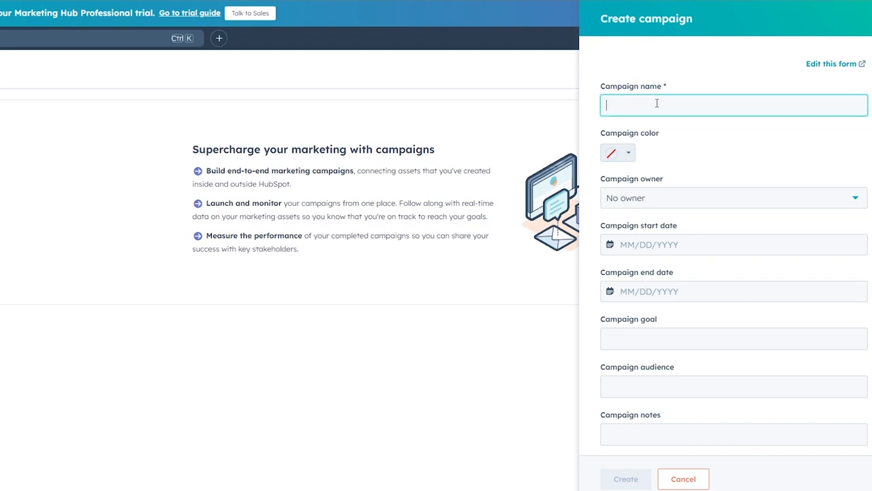
type("test campaign #1")
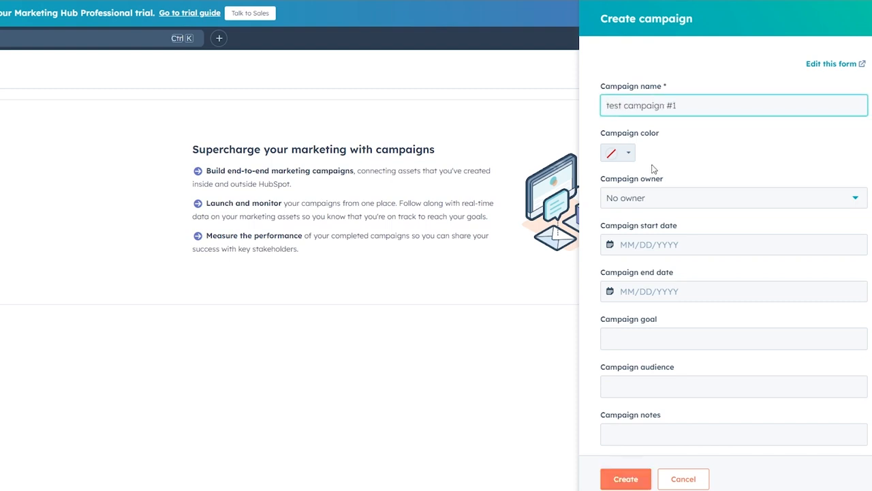
- Assign the account user as owner and set start date 09/01/2024, leaving end date empty
left_click(635, 198)
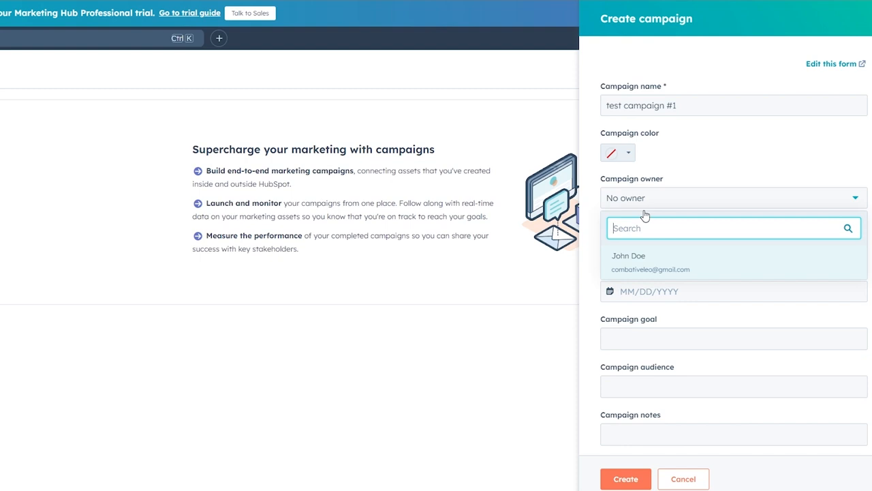
left_click(634, 264)
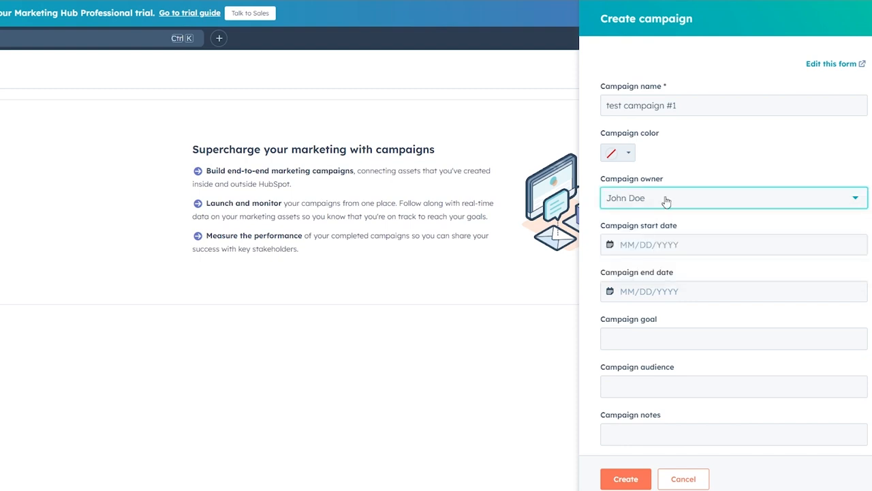
scroll(666, 201, "down", 1)
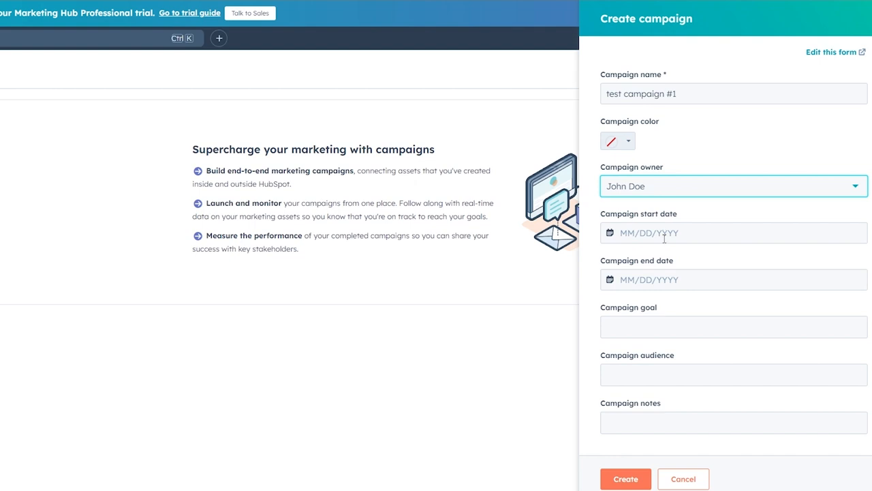
left_click(665, 235)
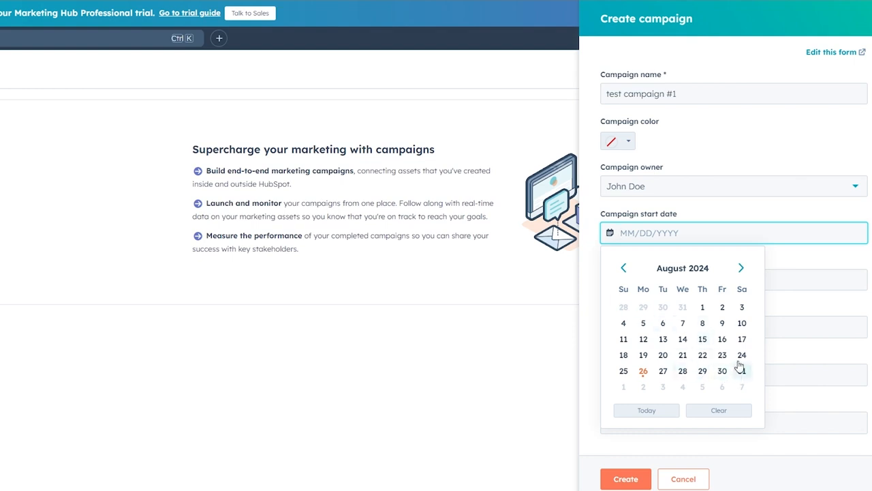
left_click(739, 270)
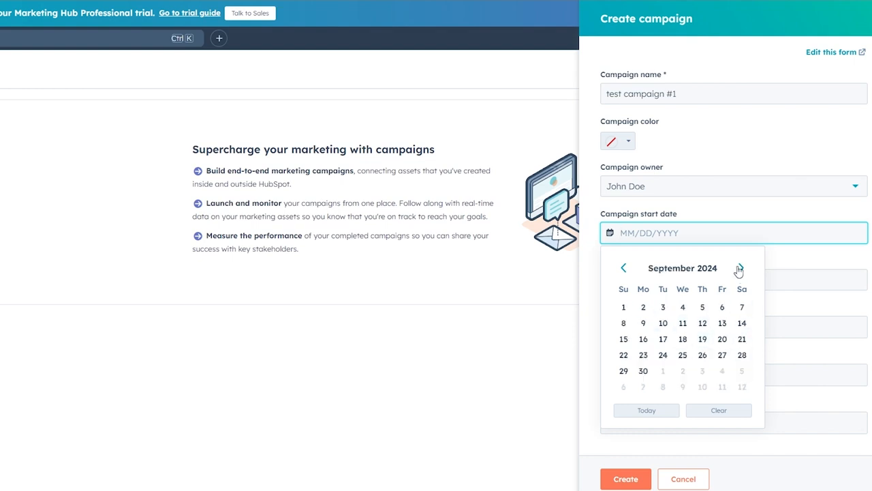
left_click(621, 308)
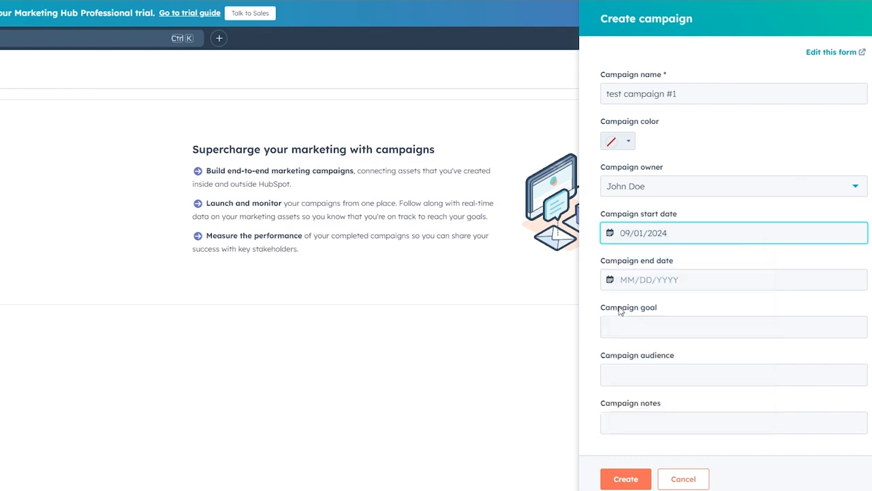
left_click(631, 264)
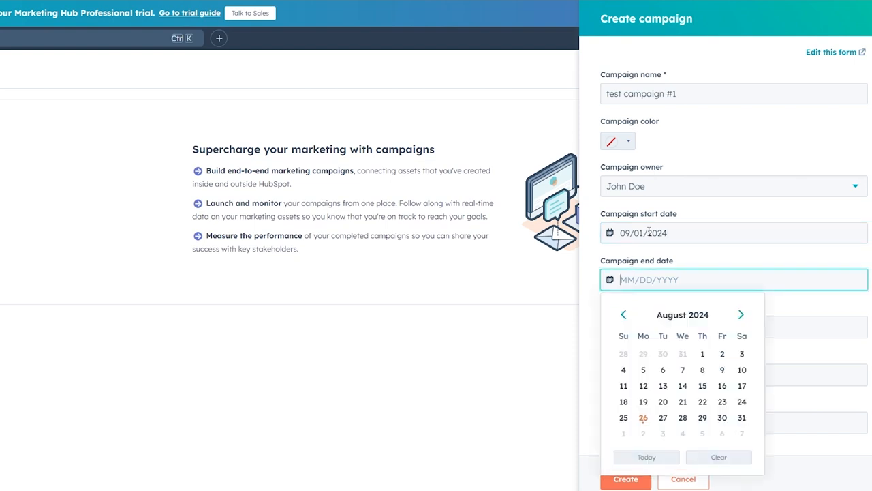
left_click(753, 220)
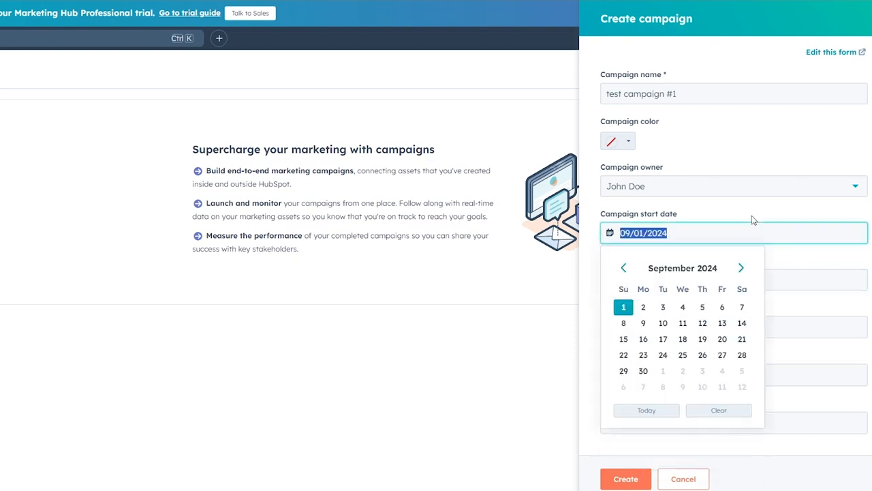
left_click(590, 229)
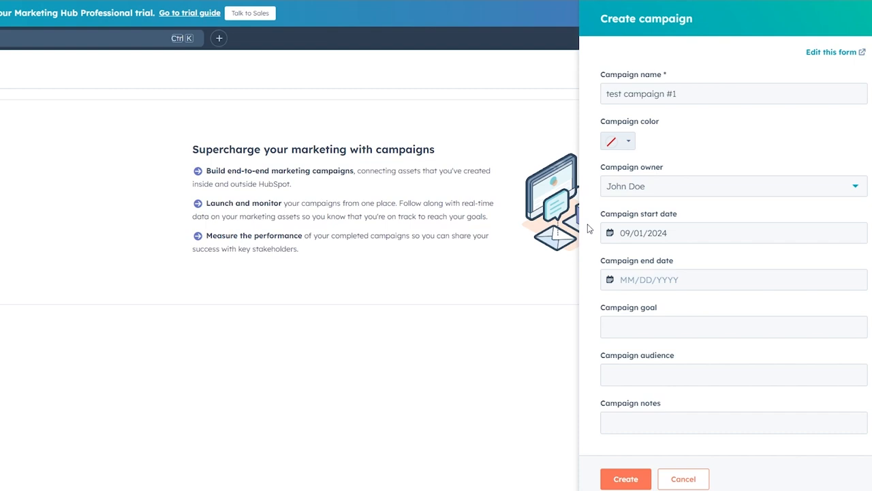
scroll(590, 229, "up", 1)
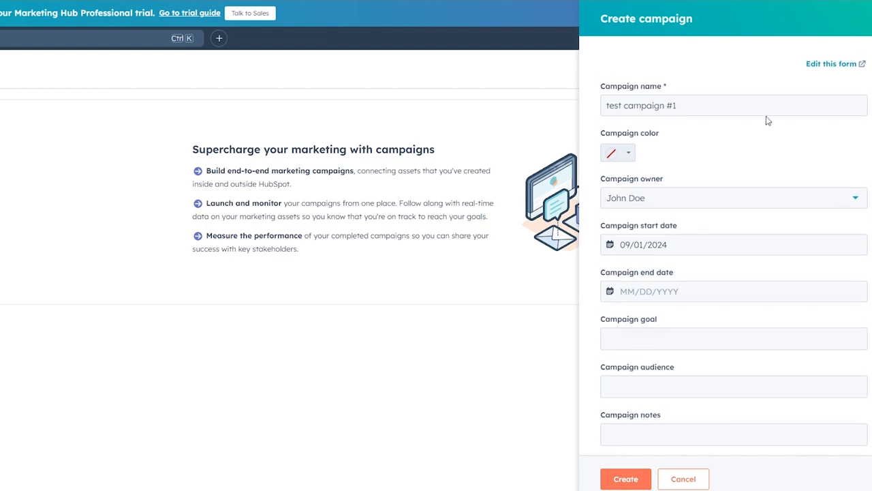
- Delete the Campaign start date and end date fields from the form, save, and reload
left_click(833, 65)
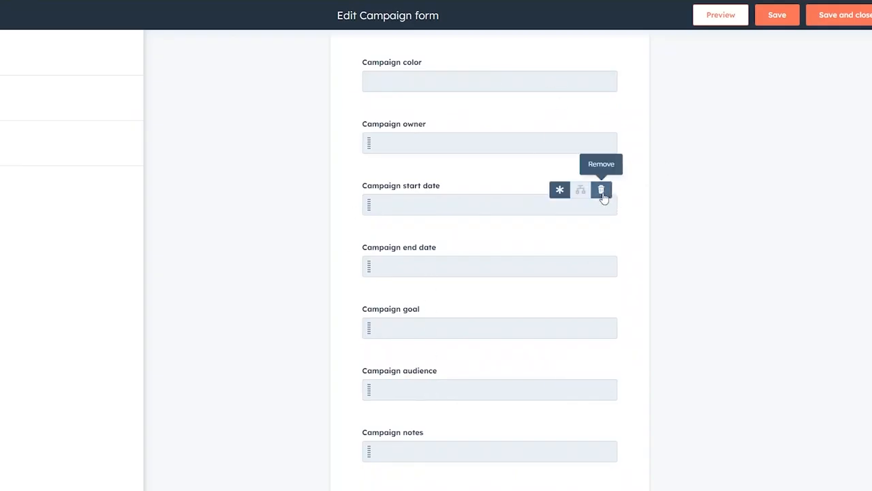
left_click(603, 194)
left_click(603, 252)
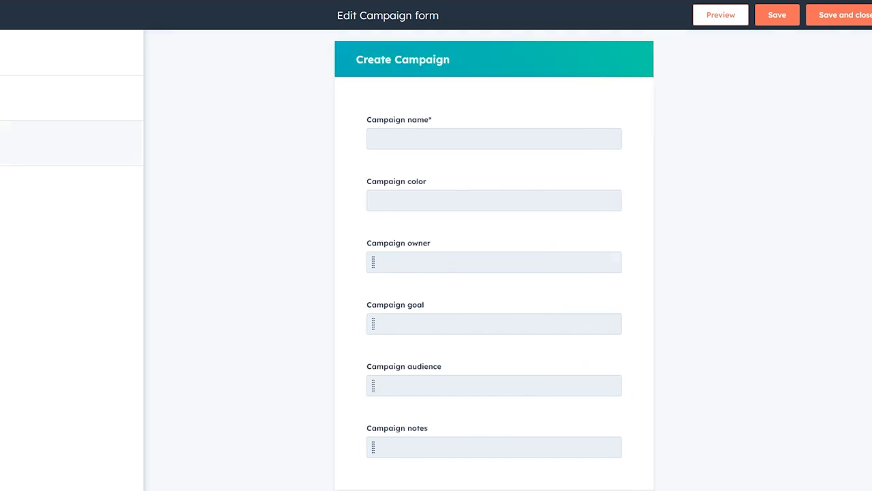
left_click(777, 14)
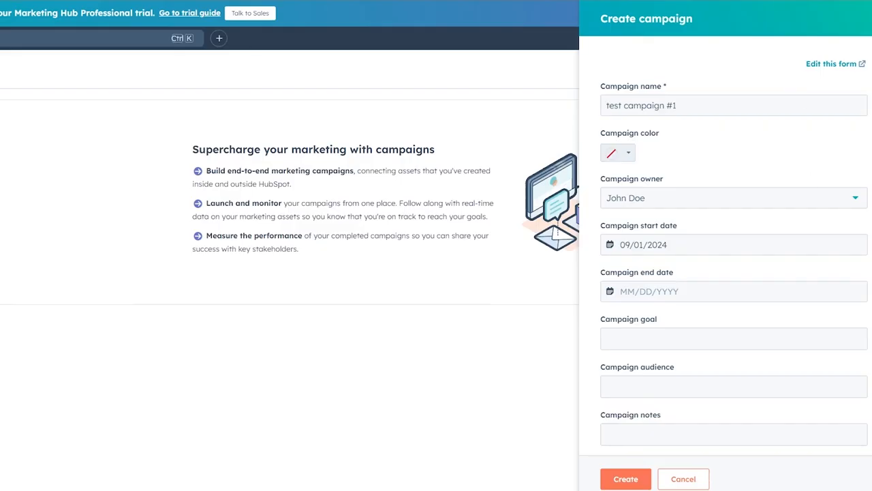
key("F5")
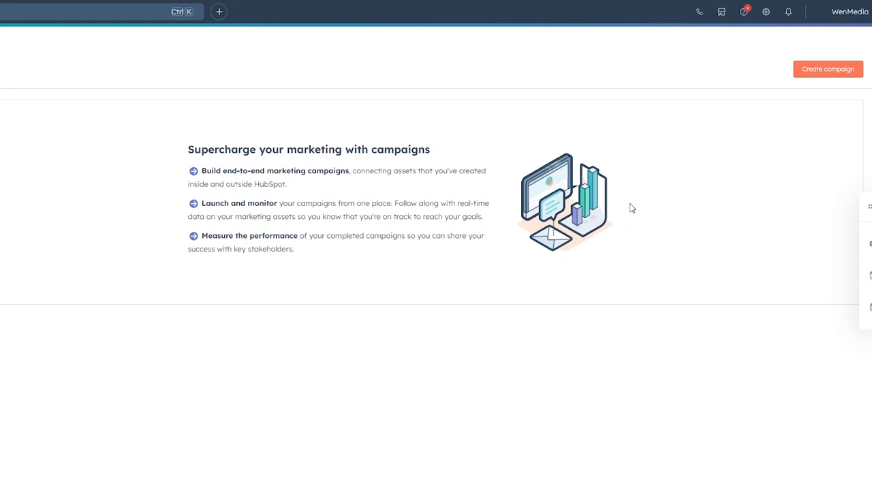
- Start a campaign from scratch named 'test campaign #1' with an owner and red colour
left_click(806, 71)
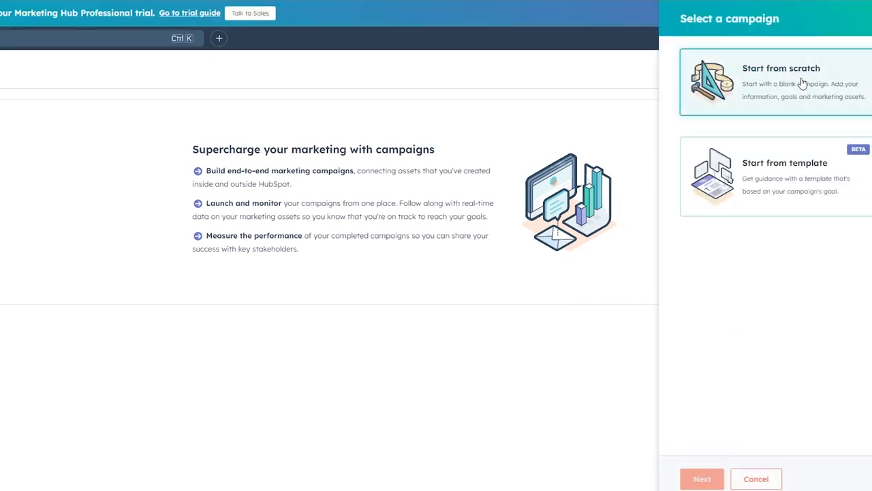
left_click(802, 83)
left_click(712, 480)
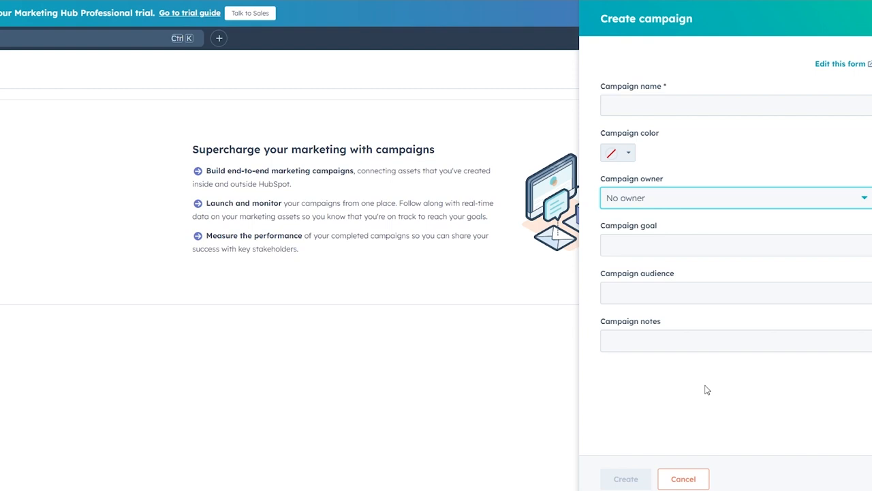
left_click(638, 105)
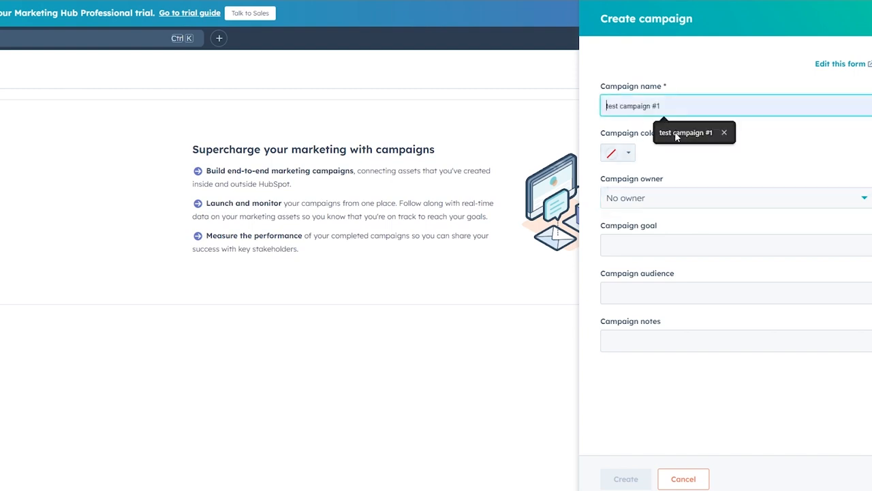
left_click(677, 133)
left_click(661, 199)
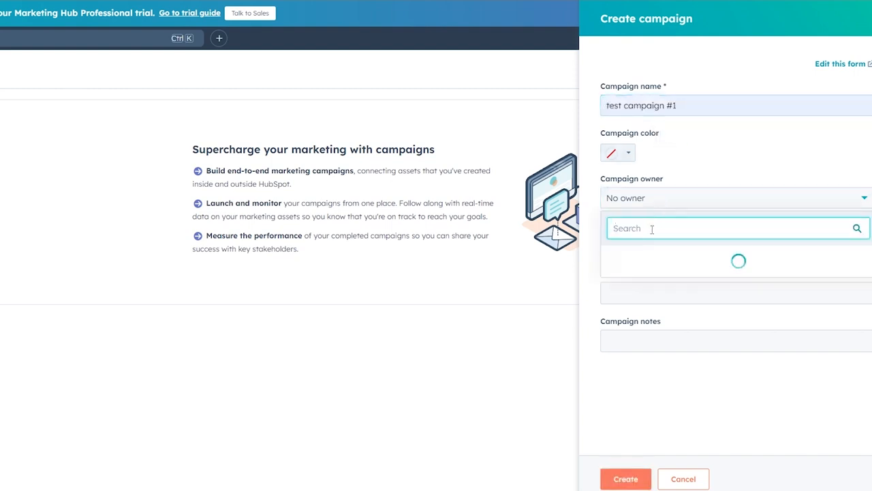
left_click(622, 152)
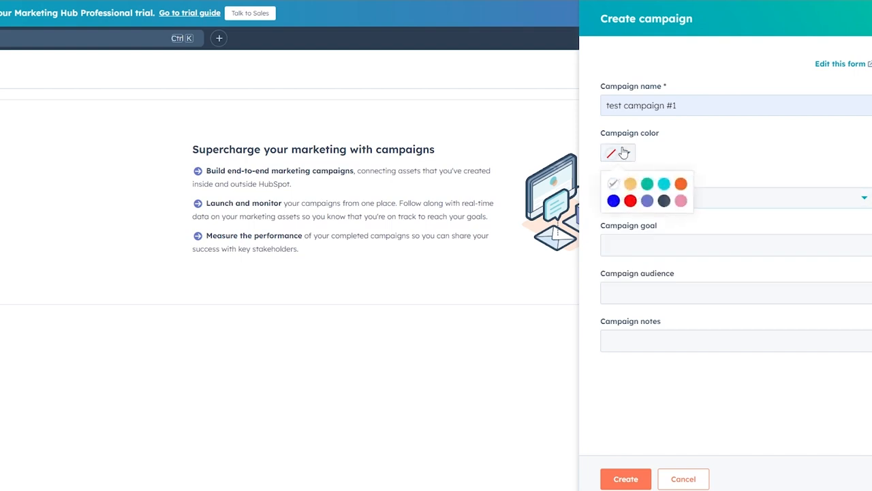
left_click(631, 201)
- Enter goal 'gather email' and audience '18-40 YEAR OLDS', then create the campaign
left_click(631, 250)
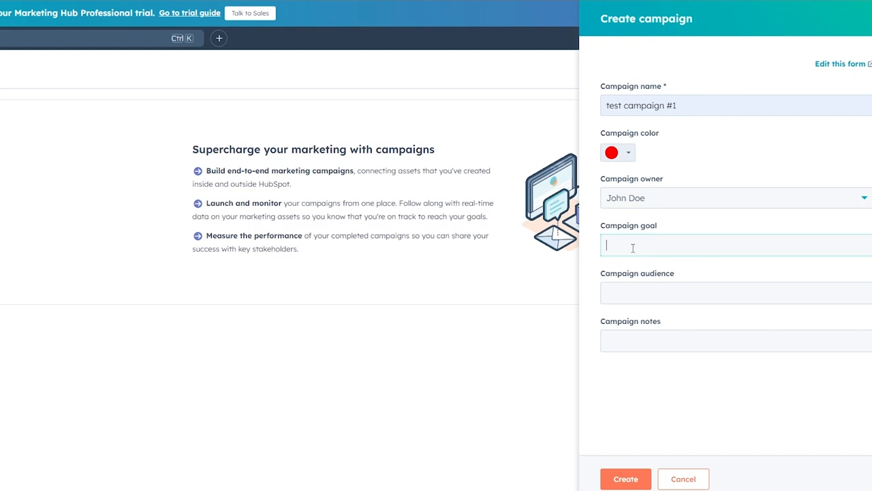
type("gather emails")
left_click(644, 292)
left_click(628, 341)
left_click(646, 278)
type("18-40 YEAR OLDS")
left_click(651, 344)
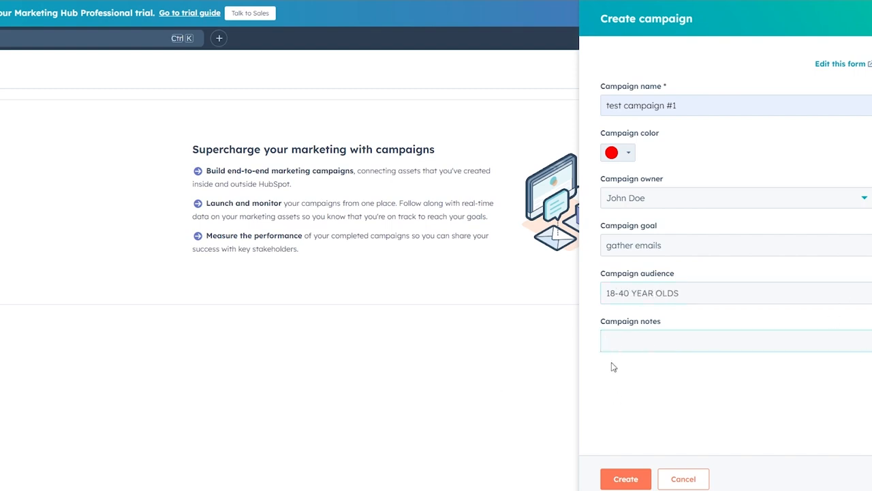
left_click(634, 481)
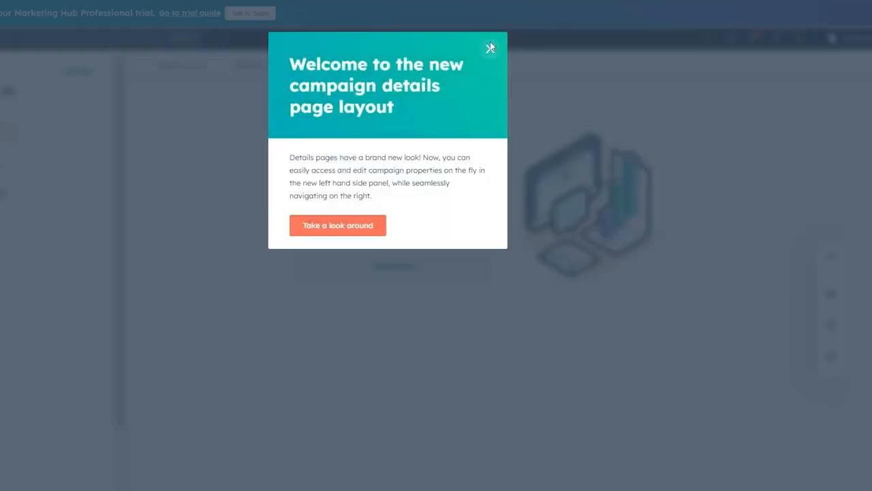
- Dismiss the welcome message on the test campaign #1 page and view its Performance overview
left_click(491, 50)
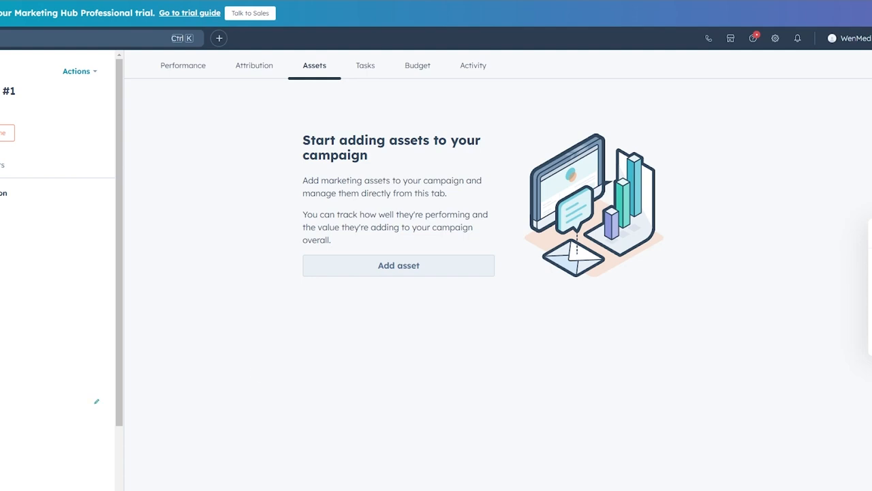
scroll(55, 300, "down", 5)
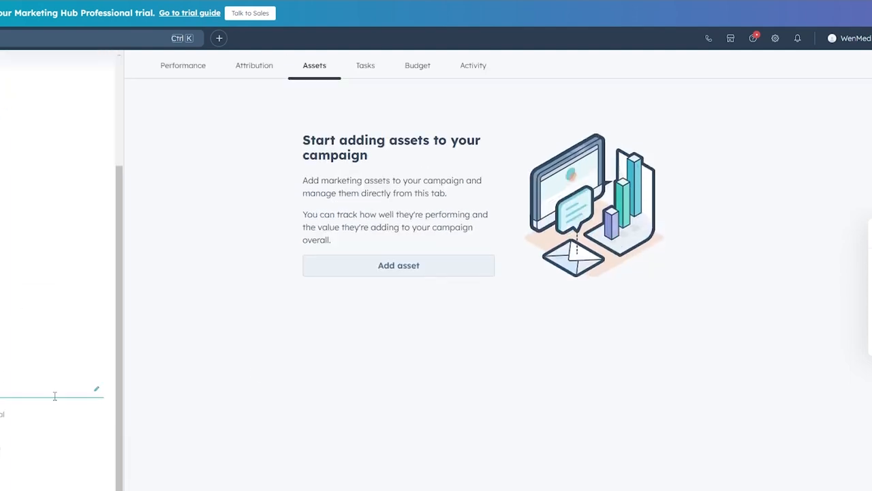
scroll(74, 282, "up", 5)
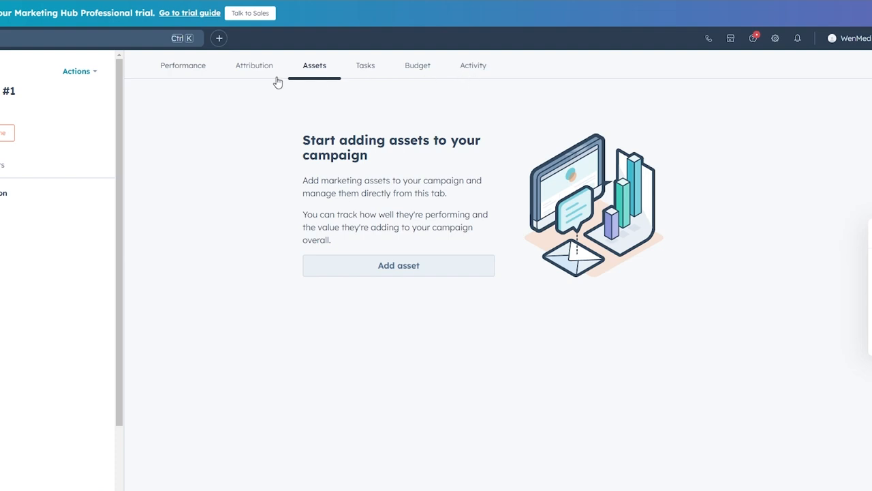
left_click(182, 65)
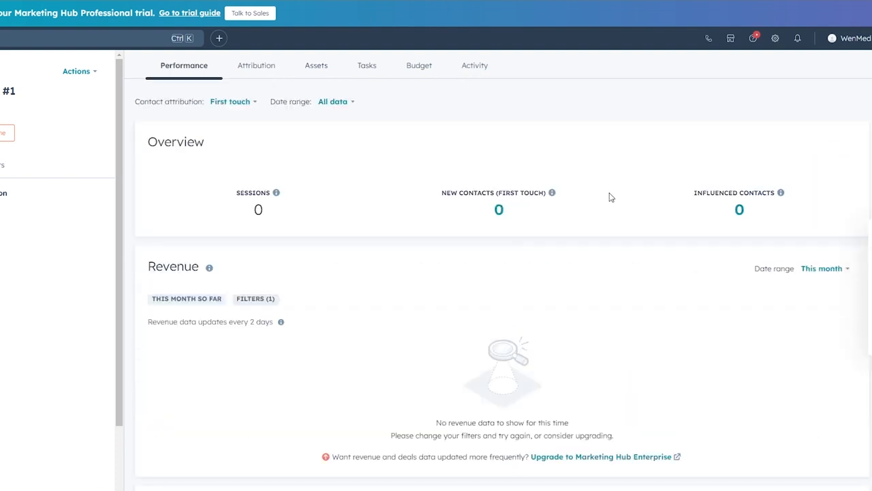
- Open the Attribution reports and check the Asset type by contacts created report's Actions menu
left_click(272, 63)
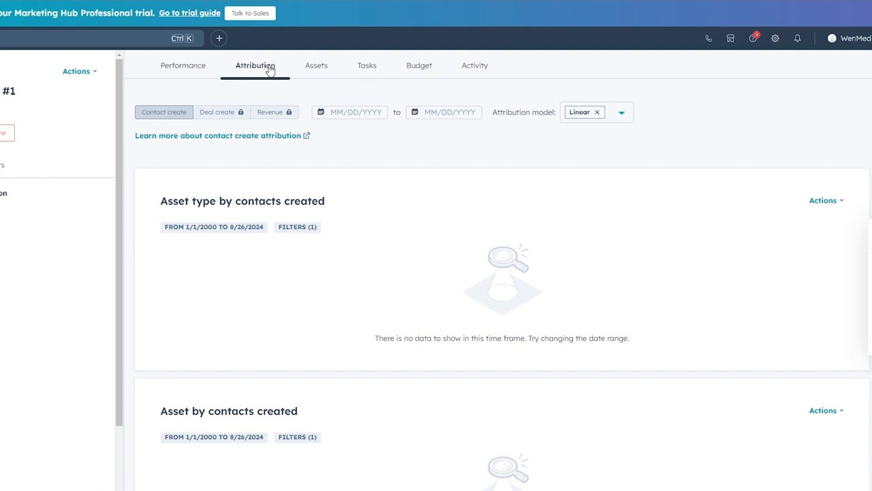
left_click_drag(166, 200, 326, 201)
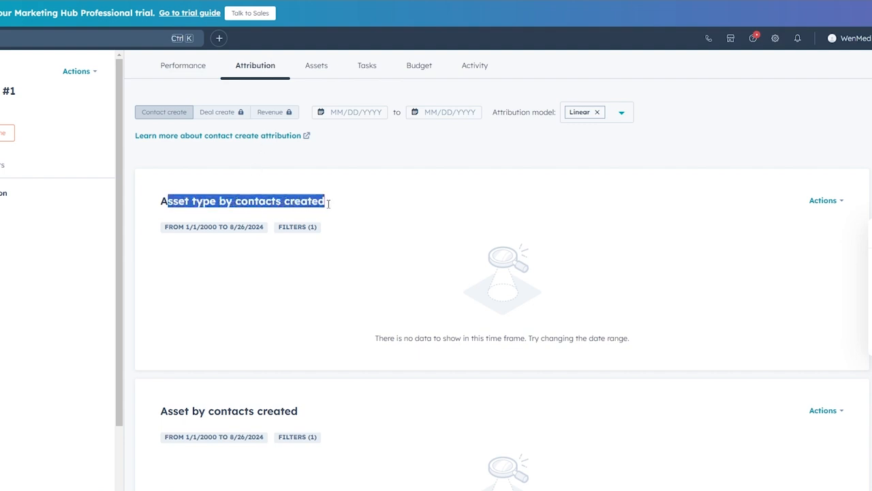
left_click(837, 202)
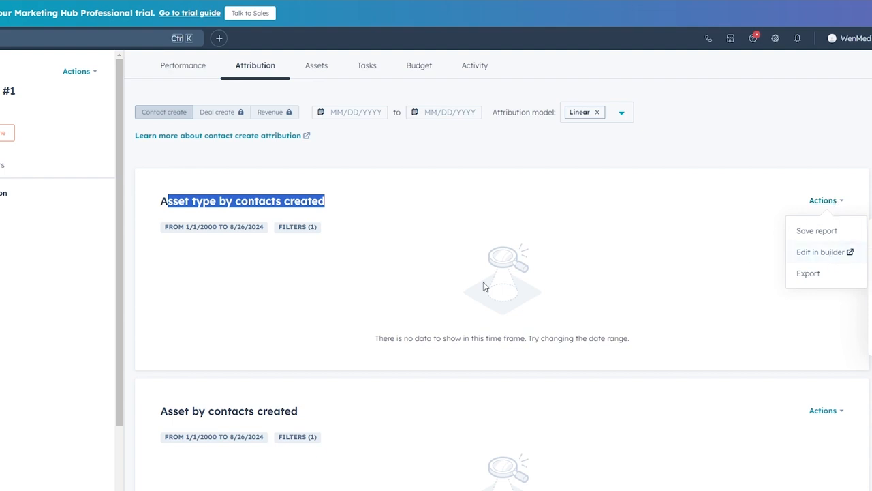
left_click(426, 287)
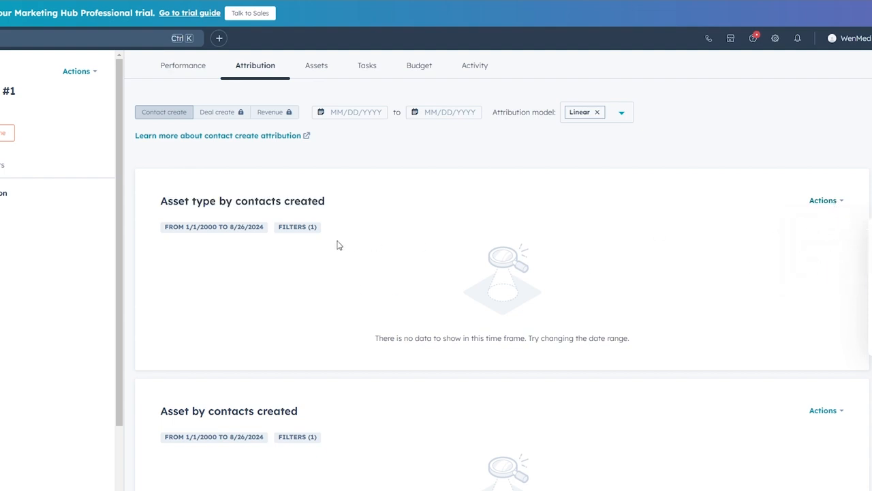
left_click_drag(170, 201, 386, 271)
left_click(379, 273)
- Scroll through the empty attribution reports and return to the campaign's Assets tab
scroll(470, 268, "down", 3)
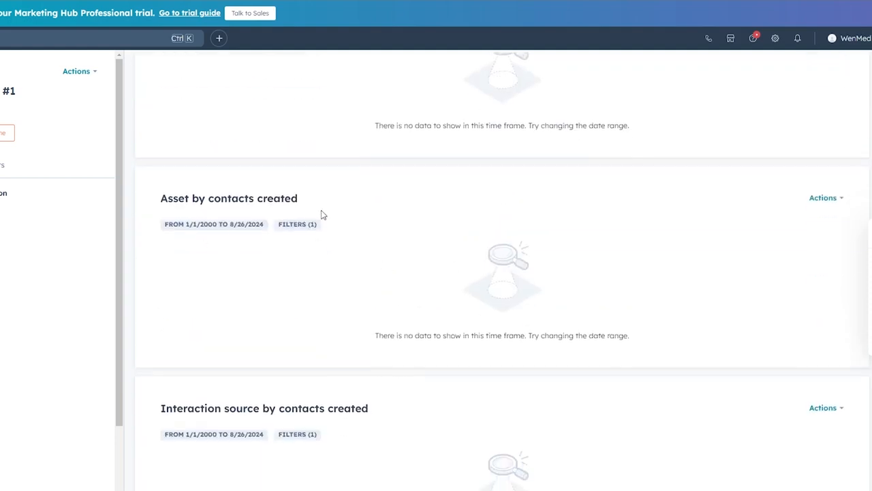
scroll(368, 245, "down", 3)
scroll(315, 296, "down", 1)
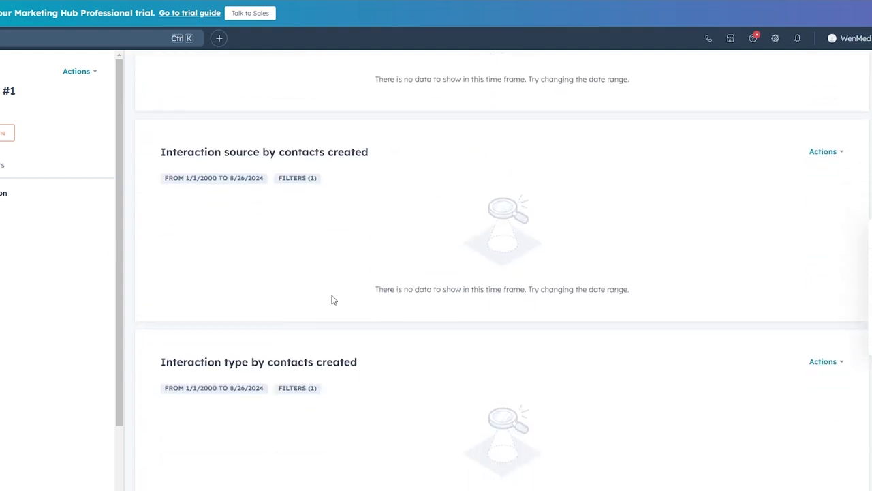
scroll(321, 375, "up", 10)
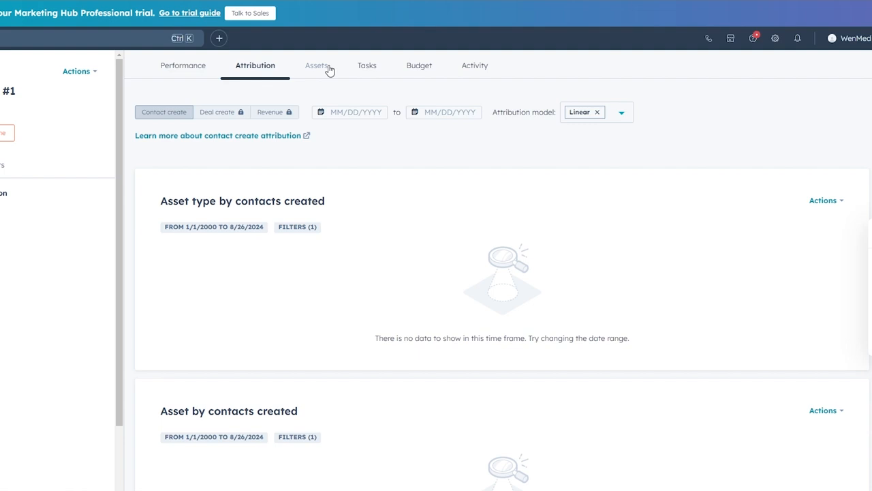
left_click(321, 66)
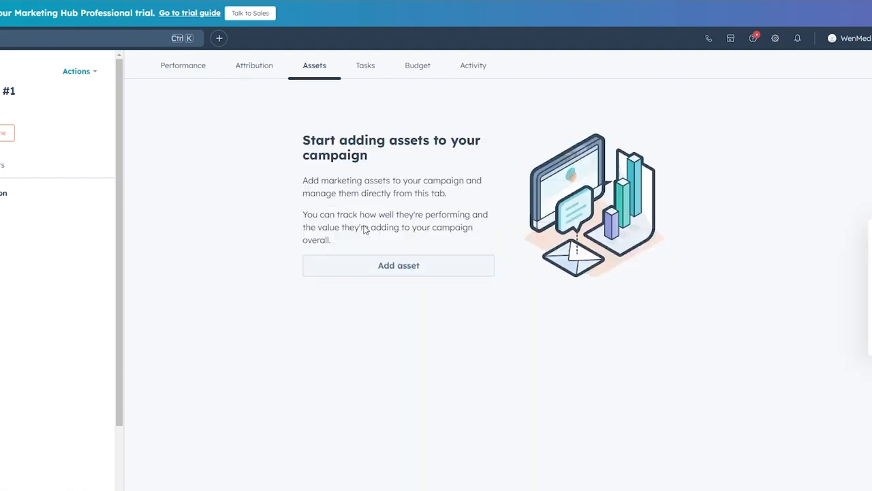
left_click_drag(324, 140, 480, 154)
left_click_drag(303, 184, 459, 201)
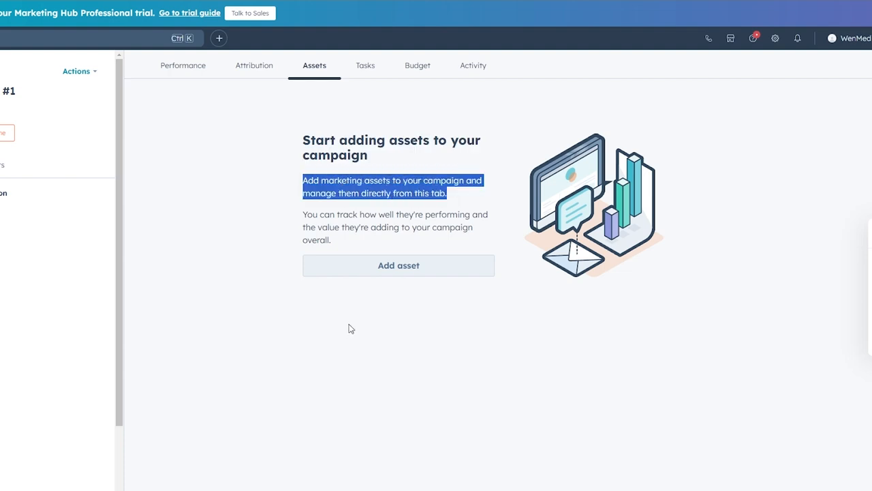
- Add an Emails asset to test campaign #1 by choosing to create a new email
left_click(383, 271)
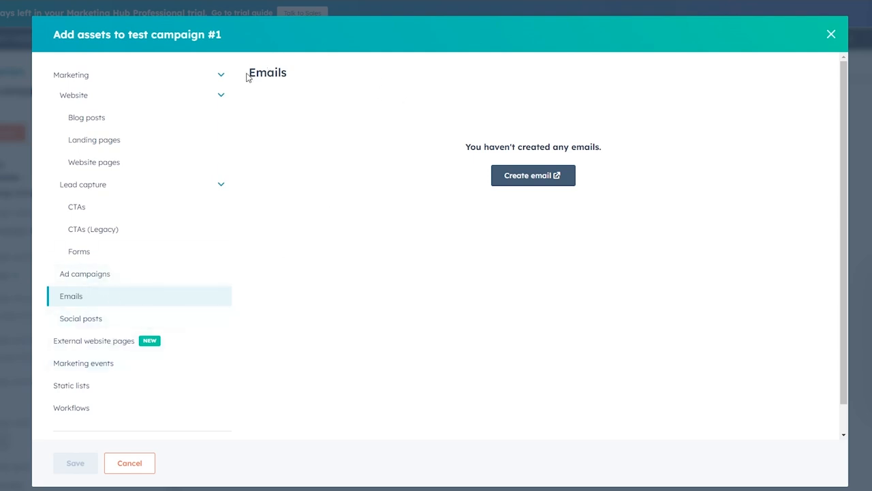
scroll(61, 291, "down", 1)
scroll(61, 292, "down", 1)
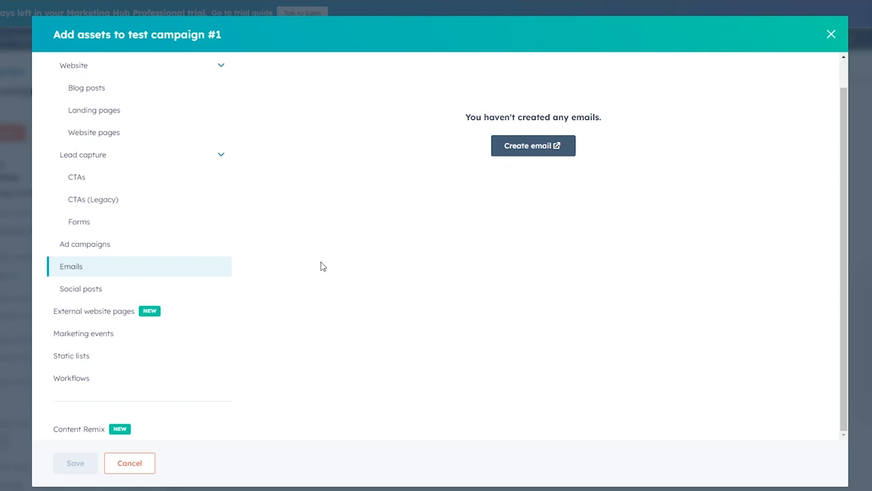
scroll(321, 267, "up", 2)
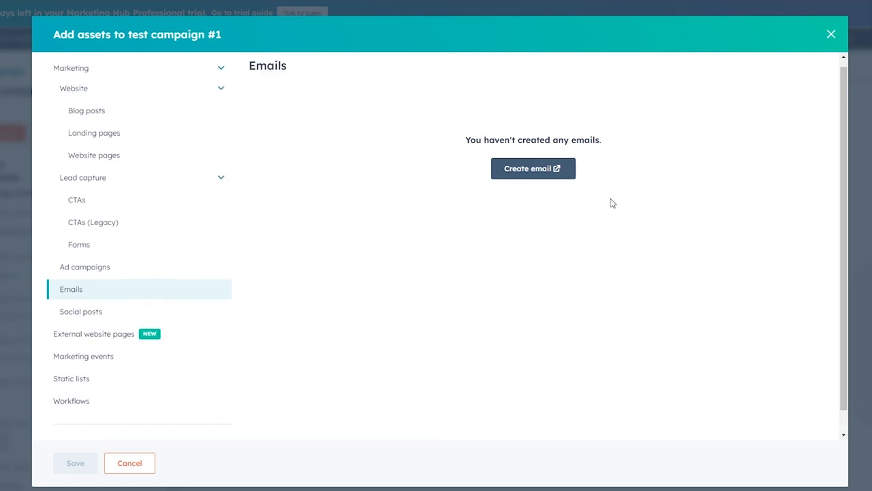
left_click(514, 177)
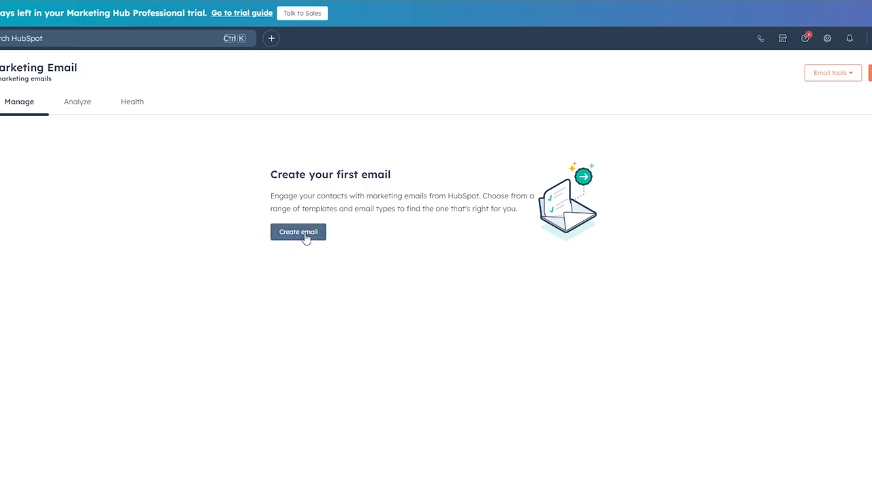
- Create a Regular marketing email and dismiss the templates welcome popup
left_click(307, 236)
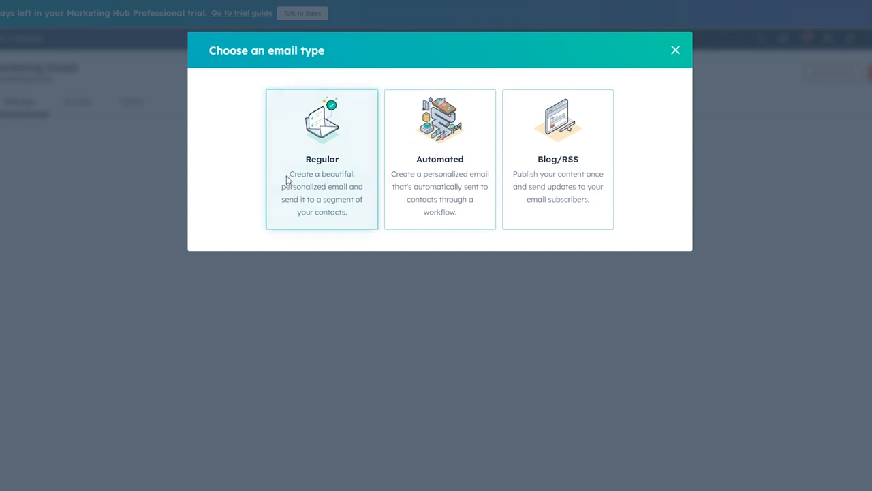
left_click(334, 184)
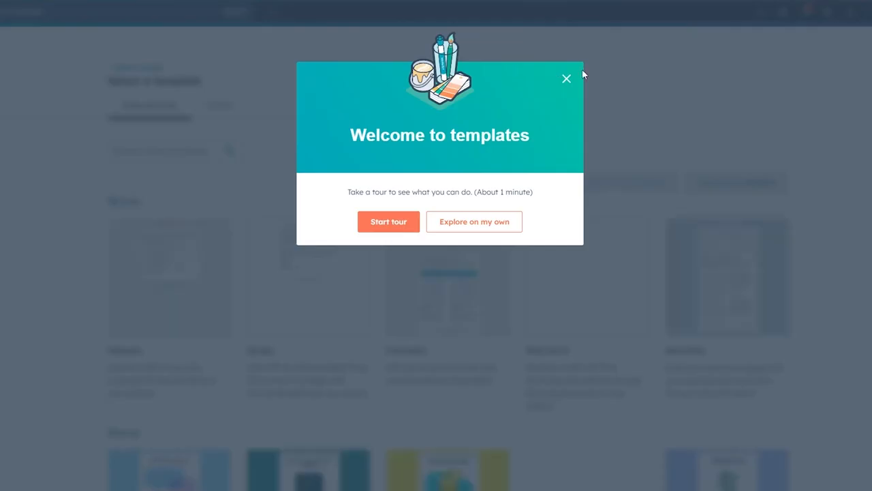
left_click(567, 79)
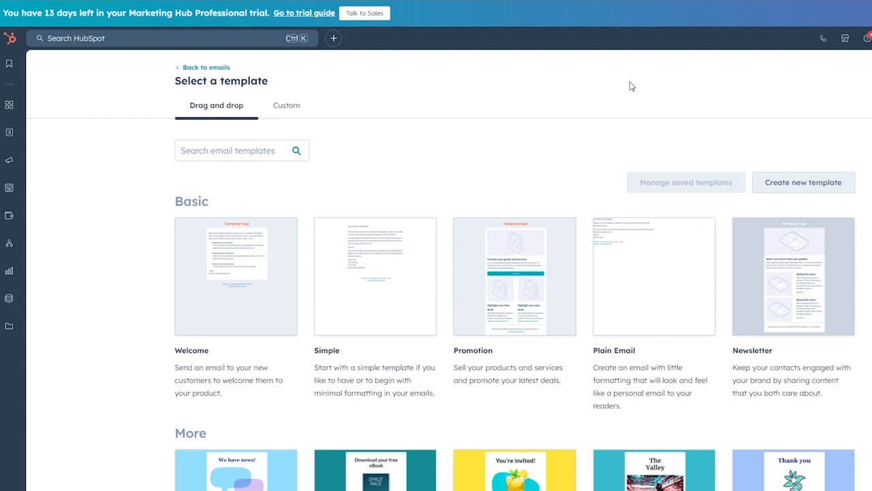
- Browse the drag-and-drop template gallery and base the email on the Announcement template
mouse_move(18, 253)
left_click_drag(151, 206, 230, 204)
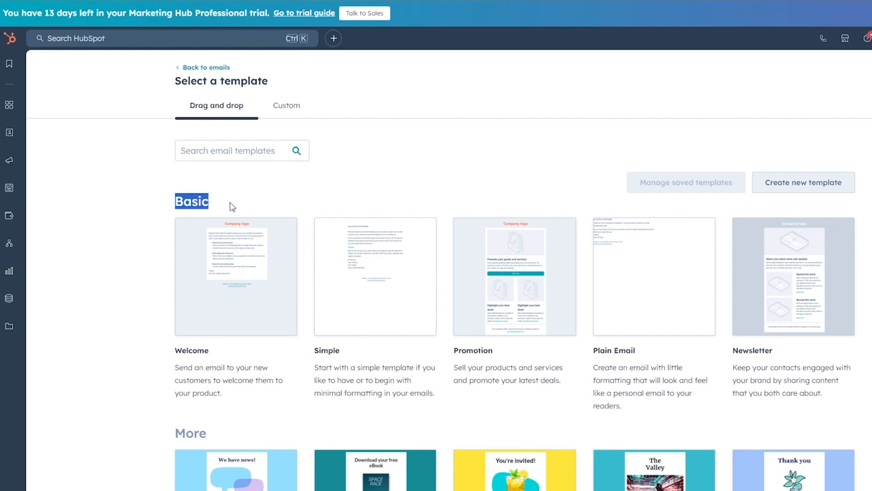
left_click(230, 205)
scroll(205, 232, "down", 4)
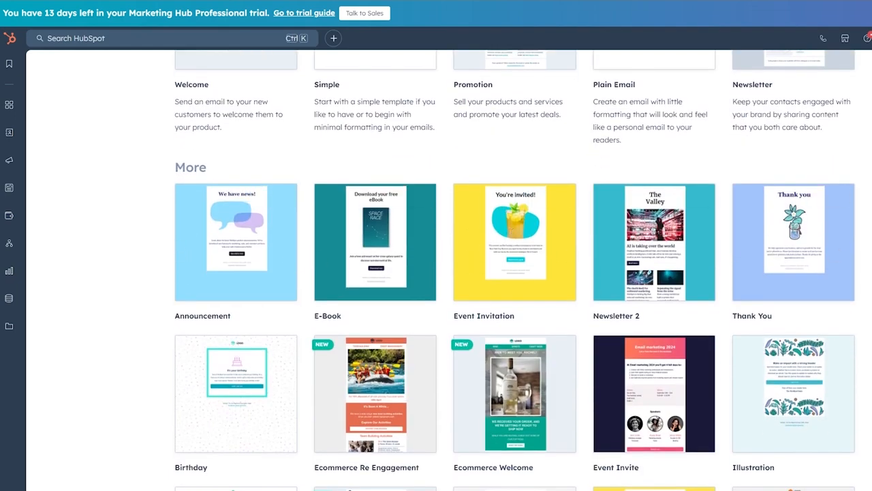
scroll(516, 270, "down", 3)
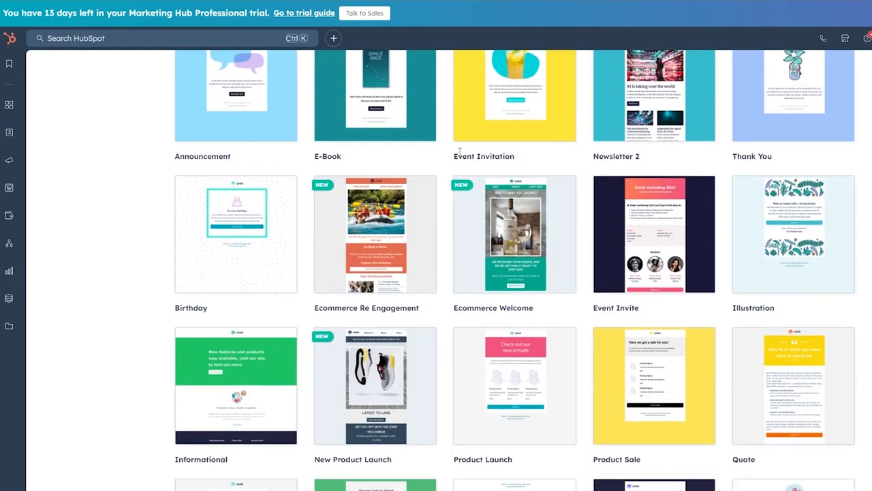
scroll(205, 286, "down", 3)
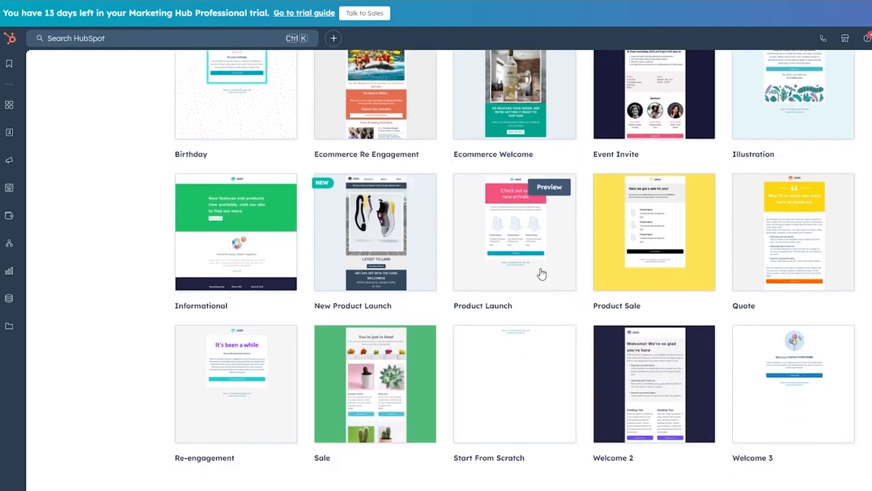
scroll(541, 272, "up", 5)
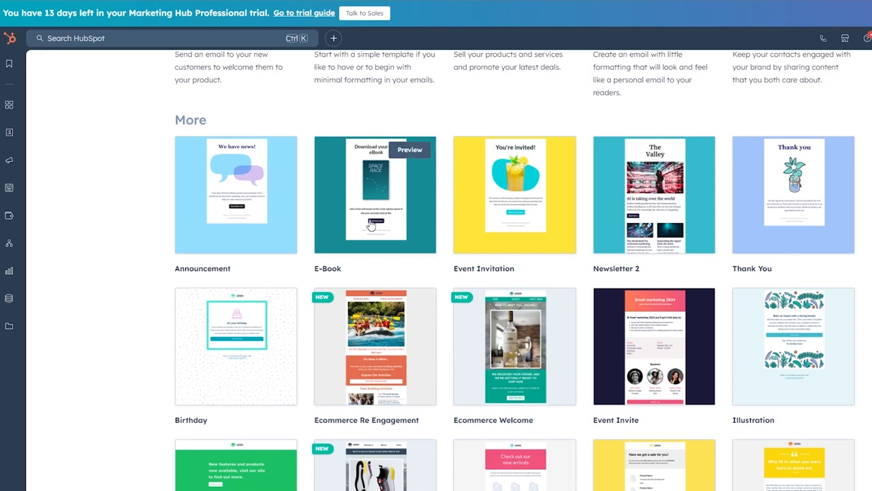
scroll(372, 225, "down", 1)
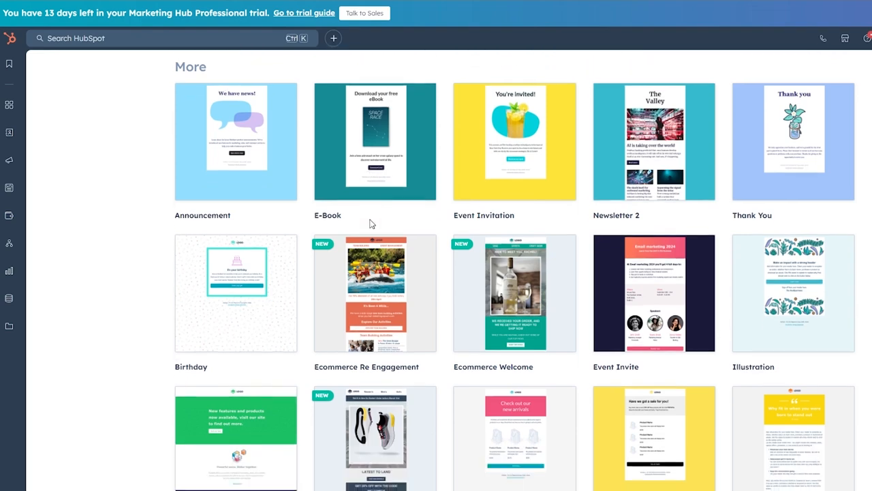
left_click(220, 143)
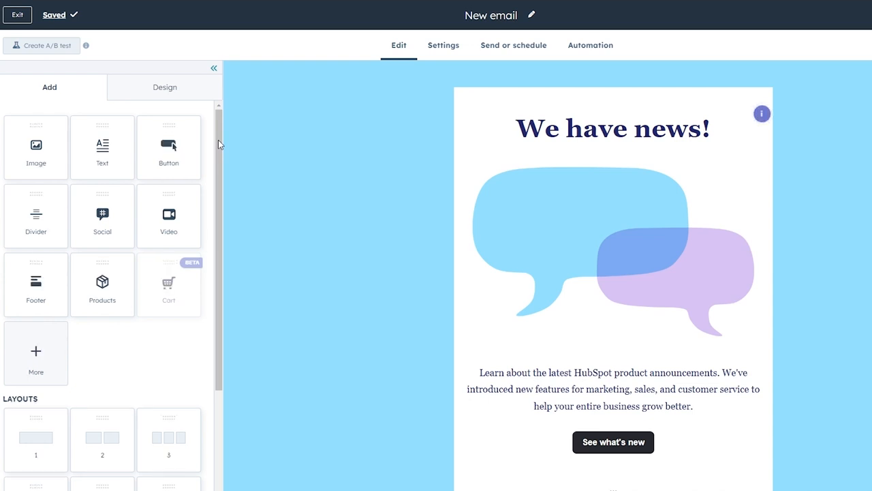
- Scroll through the editor's Add tab content blocks, Layouts and Saved sections
scroll(514, 292, "down", 2)
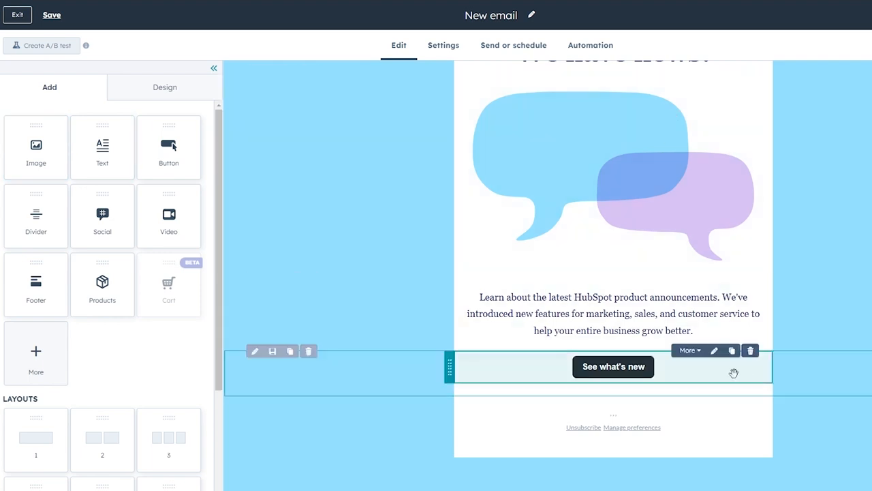
scroll(743, 341, "up", 2)
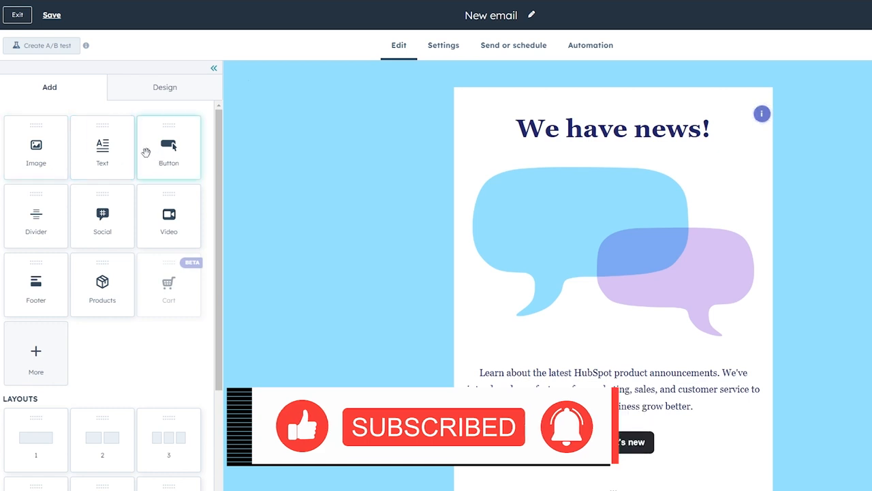
scroll(144, 276, "down", 2)
scroll(126, 232, "down", 1)
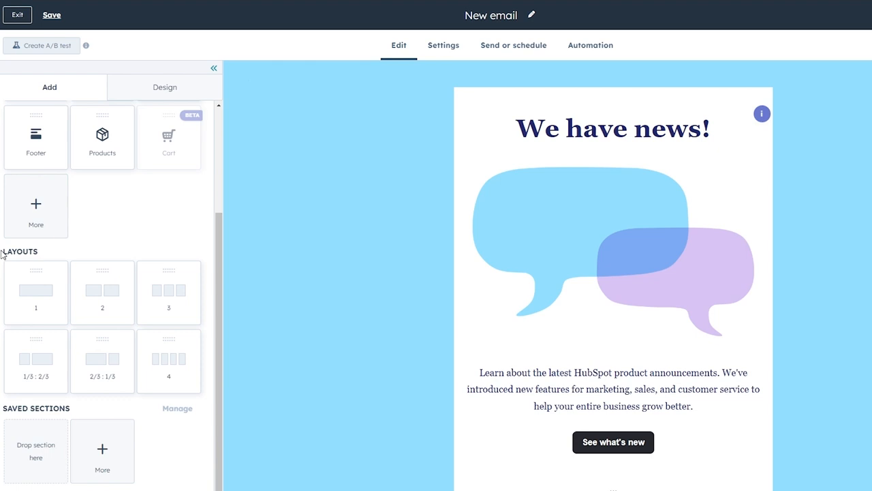
left_click_drag(5, 251, 57, 251)
- Review the Template, Text styles, Buttons and Dividers design settings, then go to the email's Settings
left_click(171, 94)
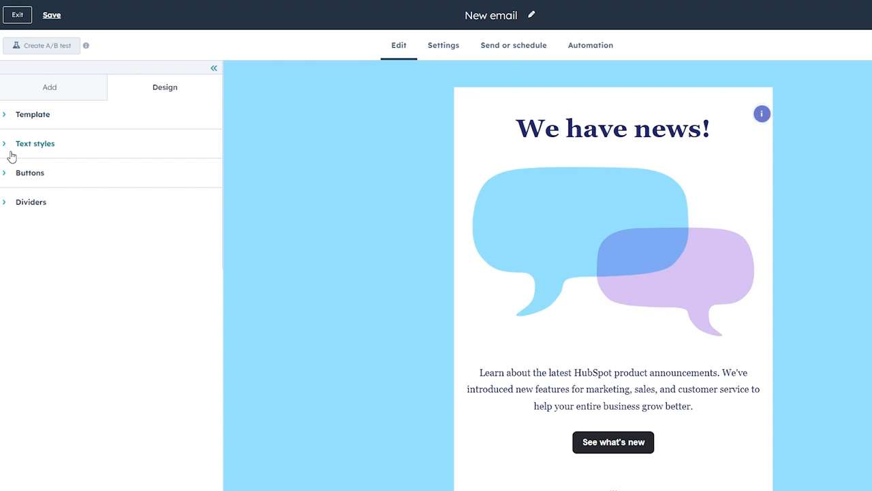
left_click(11, 157)
left_click(16, 119)
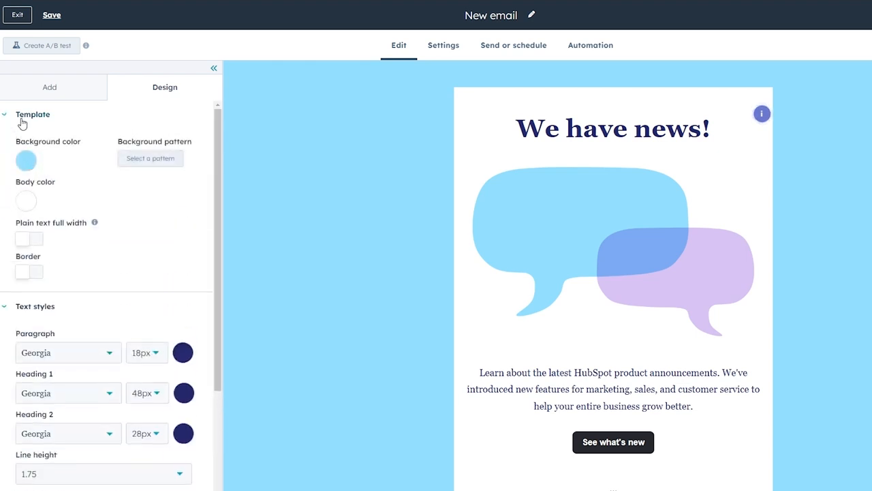
left_click(16, 116)
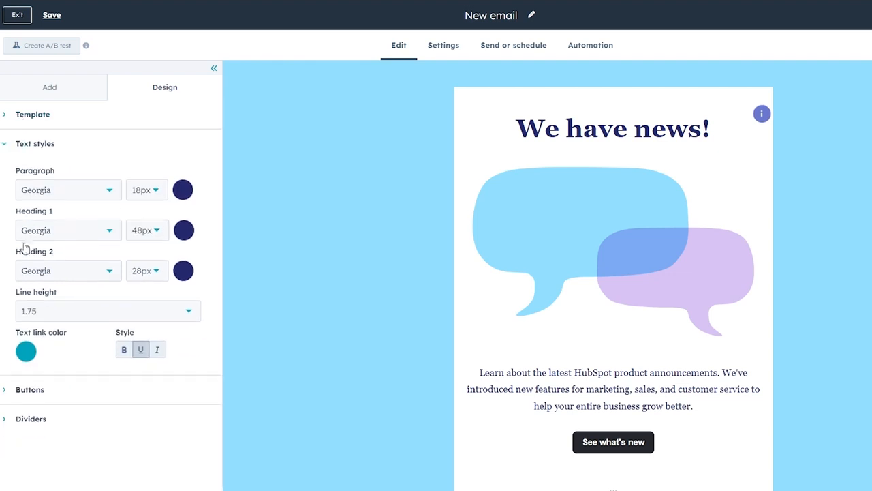
left_click(10, 144)
left_click(17, 177)
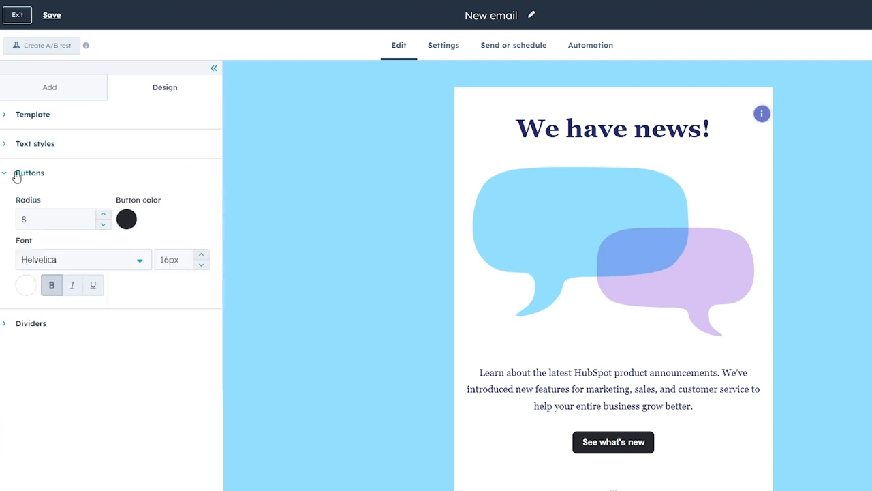
left_click(17, 175)
left_click(21, 215)
left_click(21, 216)
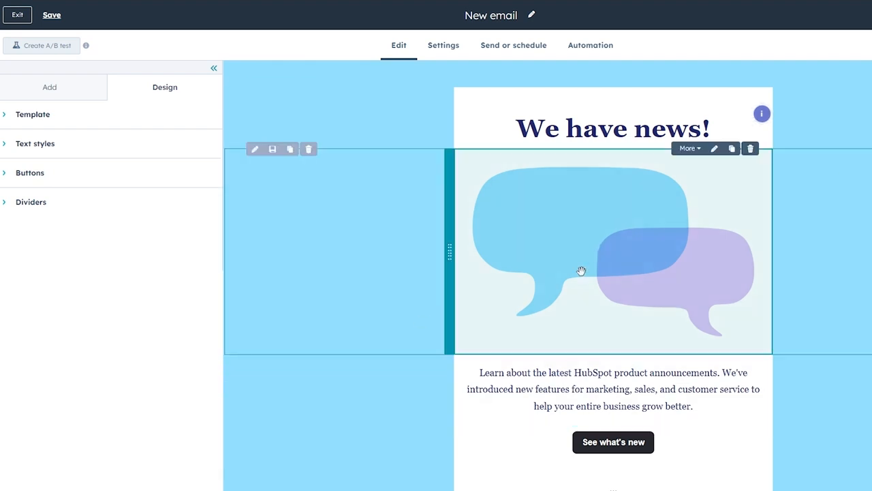
scroll(586, 341, "down", 2)
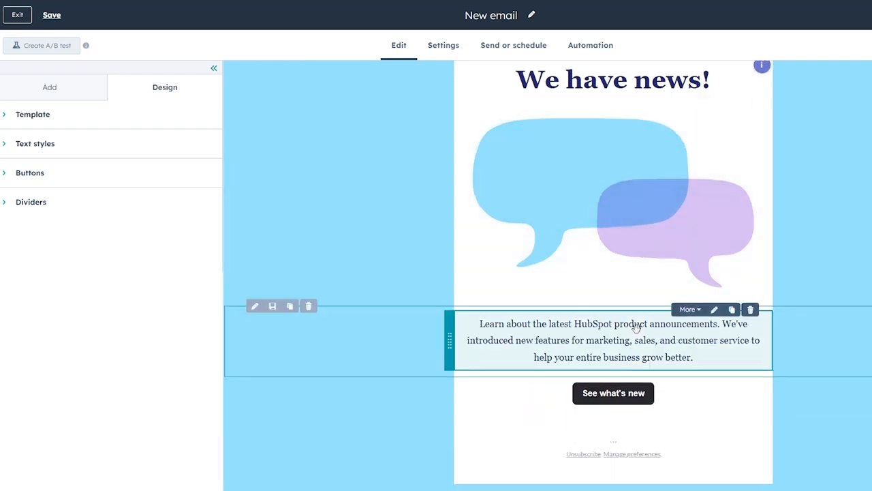
scroll(728, 371, "up", 2)
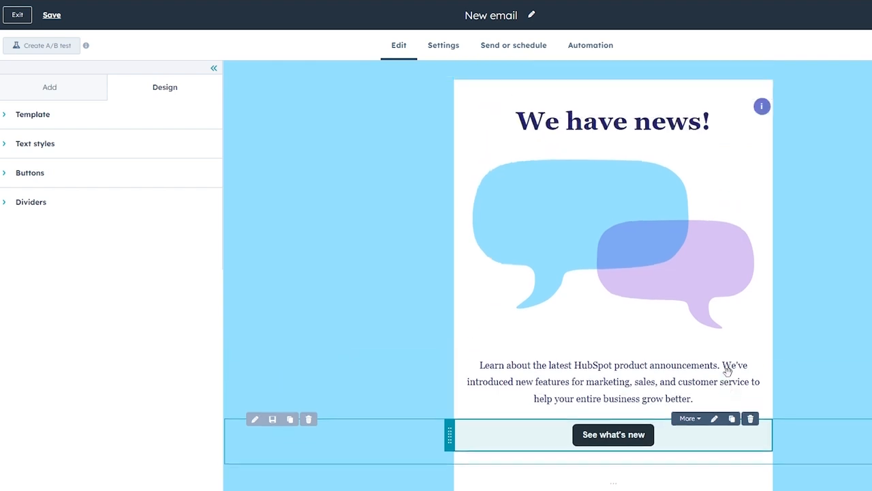
left_click(448, 52)
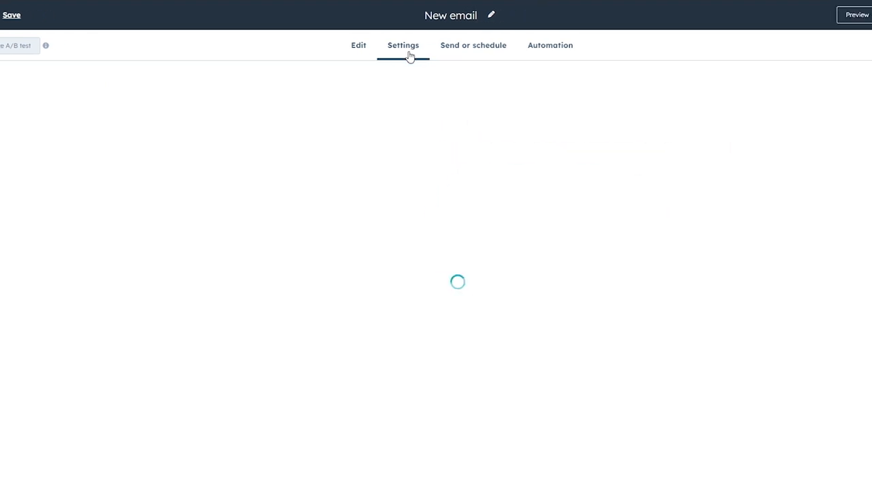
left_click_drag(219, 88, 292, 92)
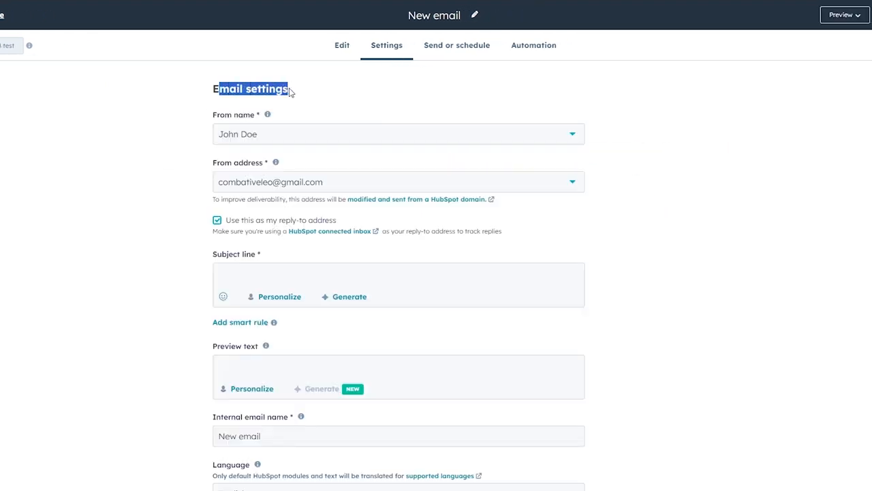
left_click(325, 101)
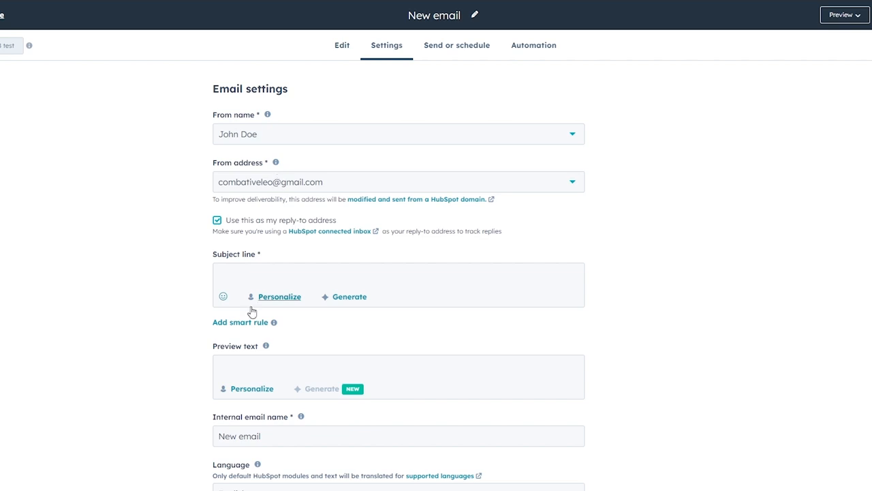
left_click(300, 280)
scroll(226, 296, "down", 3)
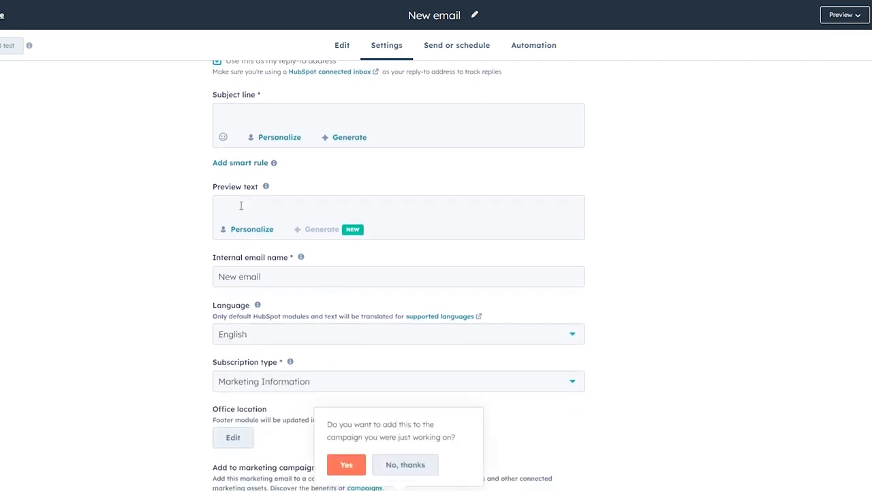
scroll(242, 248, "down", 2)
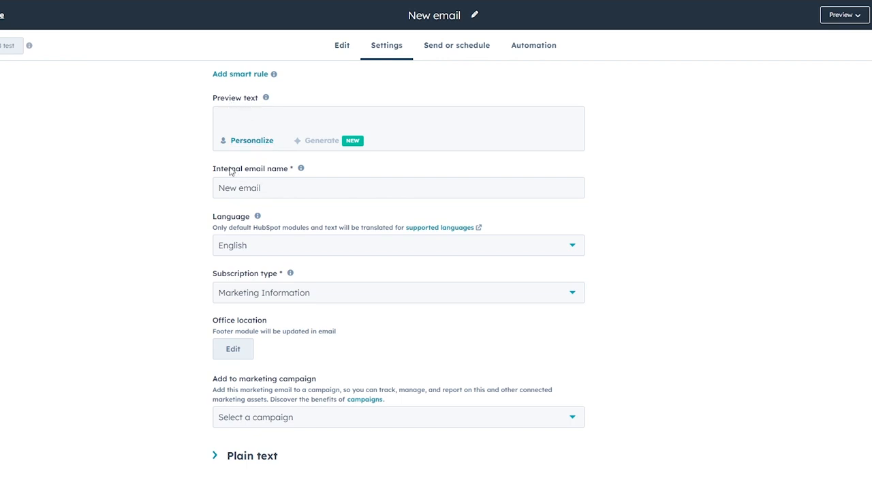
left_click(246, 189)
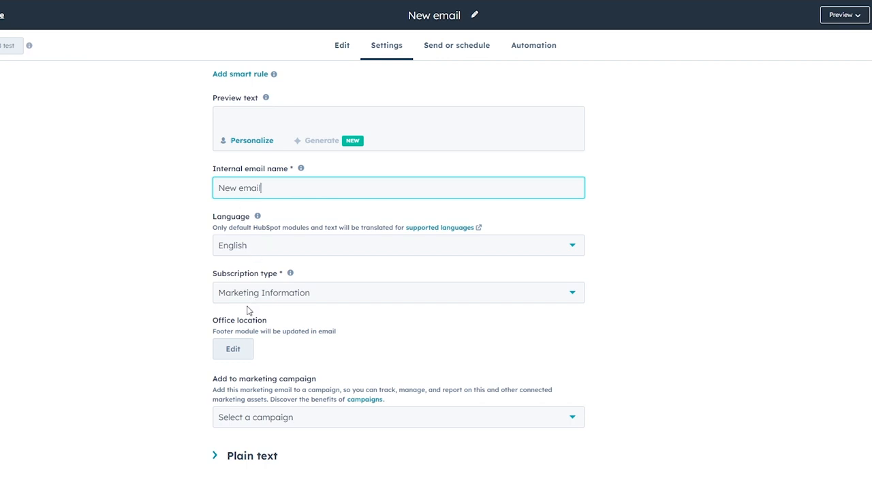
left_click(236, 417)
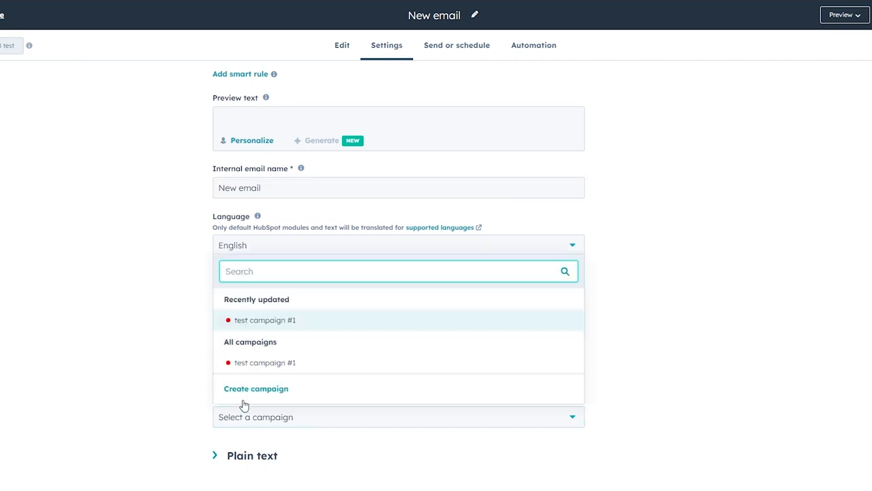
left_click(15, 358)
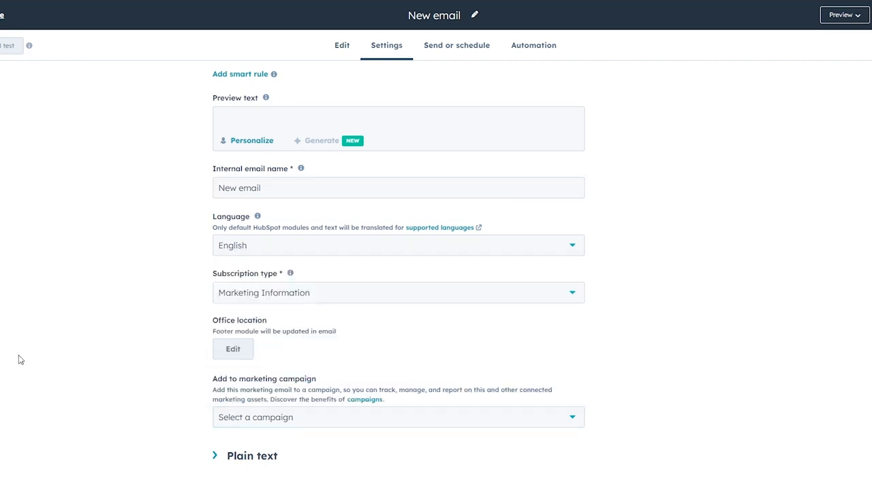
scroll(456, 304, "up", 4)
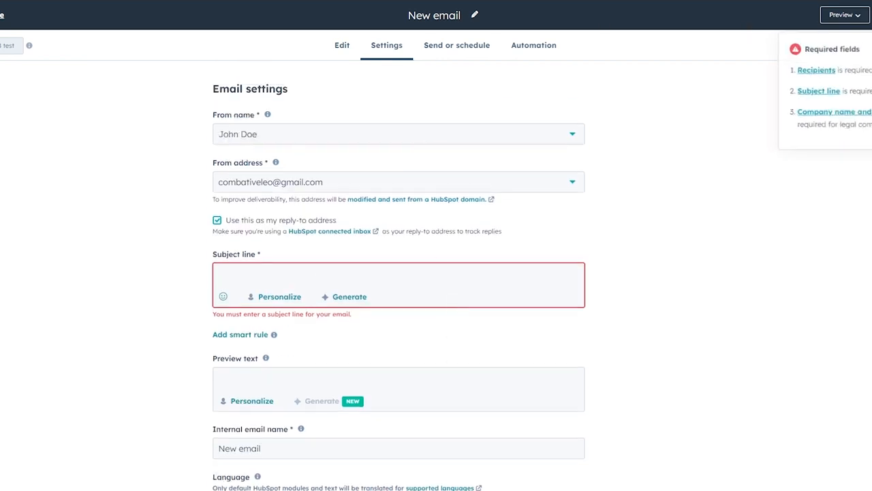
- Add the two contacts and the sample contact to the email's Send to list
left_click(450, 44)
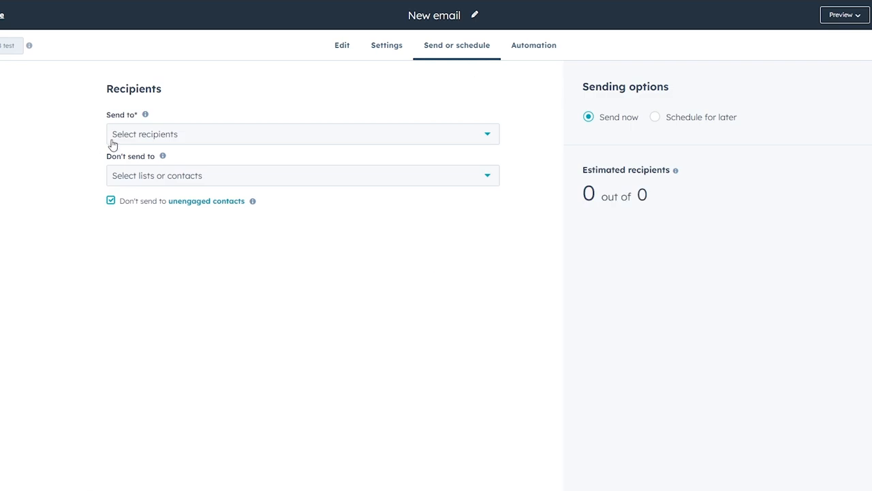
left_click(116, 140)
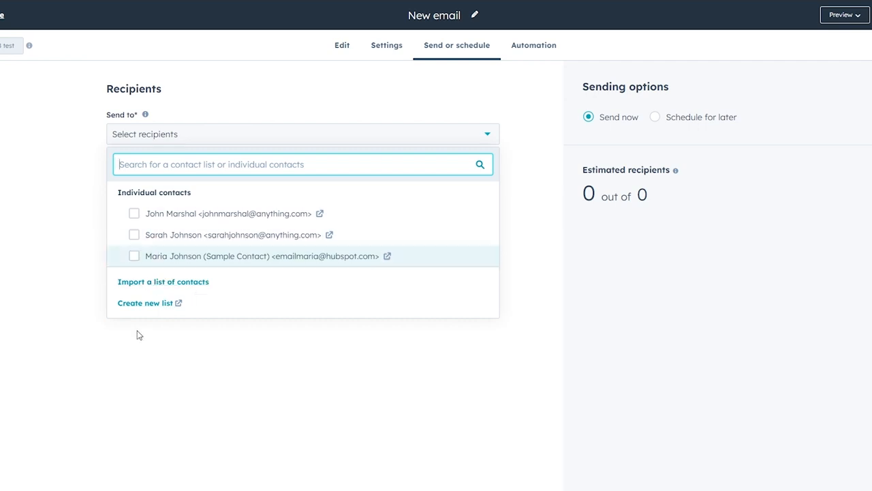
left_click(134, 214)
left_click(133, 235)
left_click(134, 255)
left_click(66, 209)
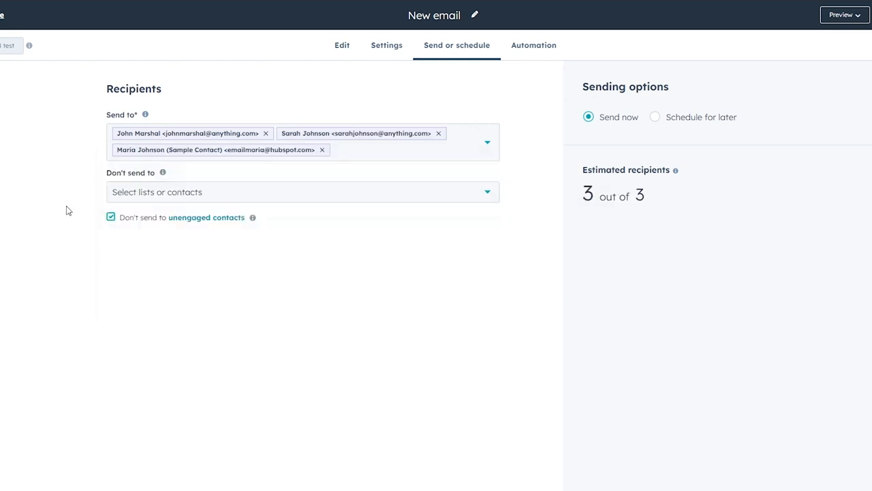
- Move the sample contact to Don't send to, leaving two recipients
left_click(172, 193)
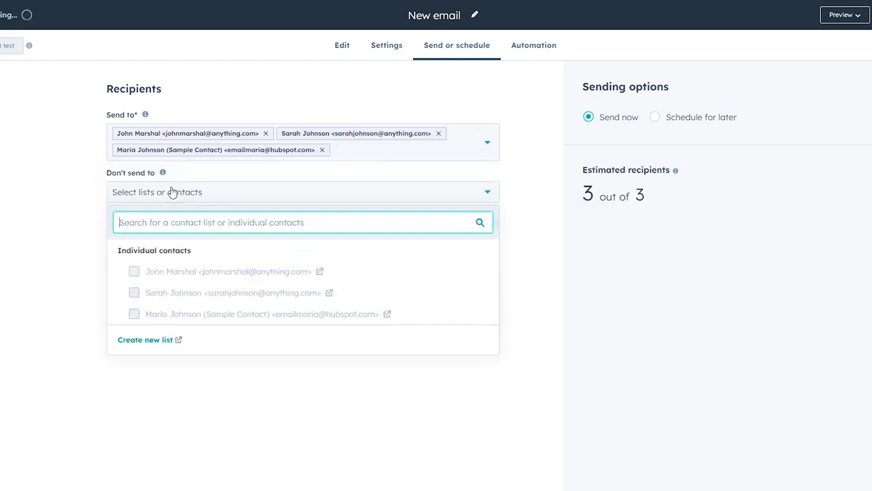
left_click(321, 149)
left_click(34, 277)
left_click(156, 183)
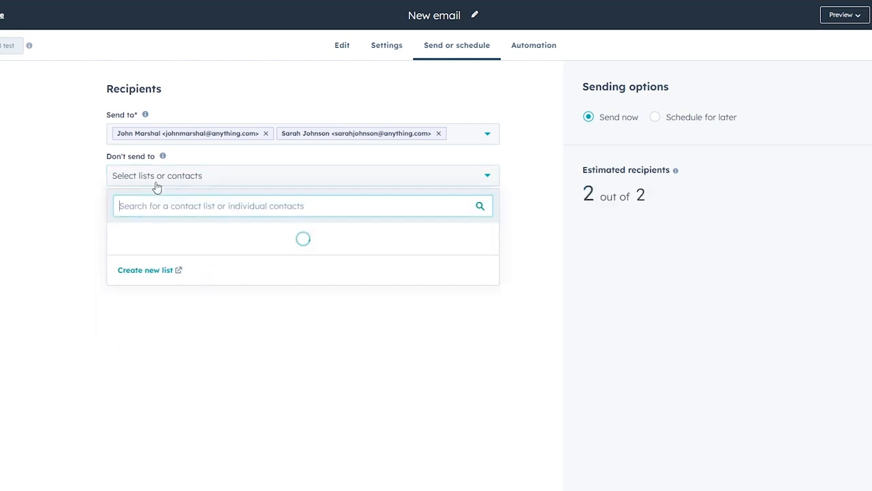
left_click(134, 297)
left_click(43, 317)
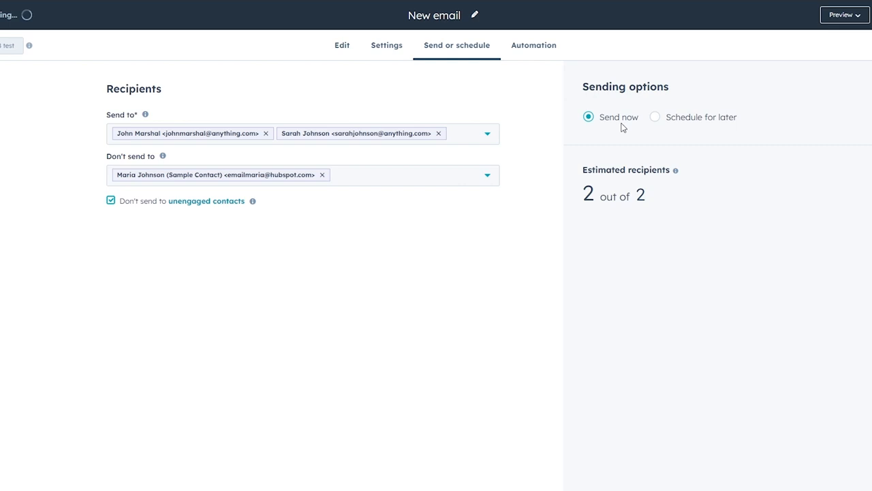
- Schedule the email for later, 08/27/2024 at 2:24 PM, and view the Automation tab
left_click(683, 125)
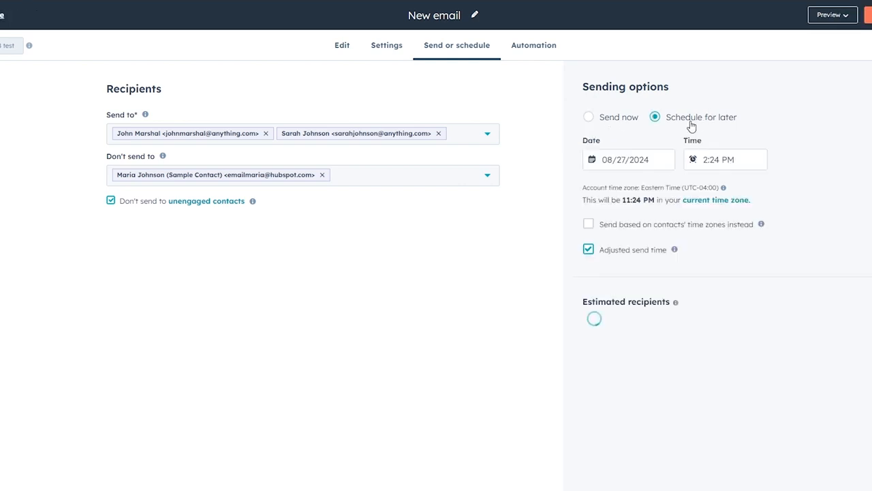
left_click(594, 120)
left_click(655, 117)
left_click(557, 46)
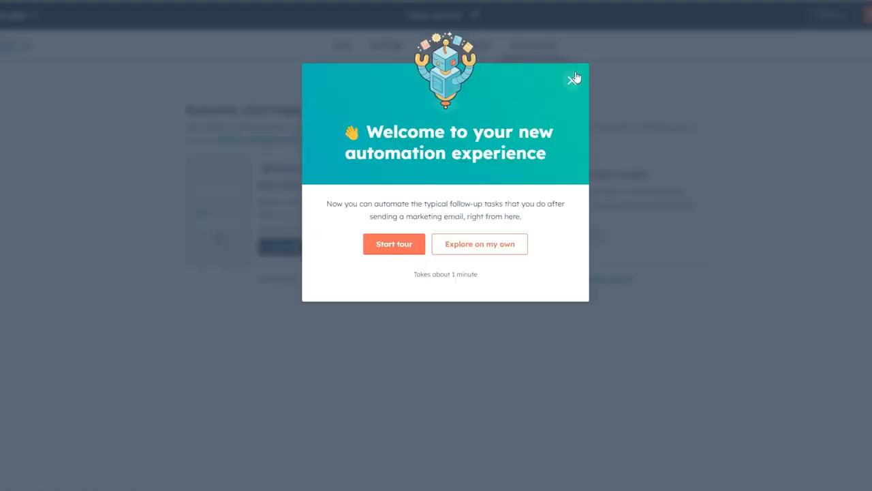
- Dismiss the automation welcome, review the suggested workflow cards, and go back to Send or schedule
left_click(572, 80)
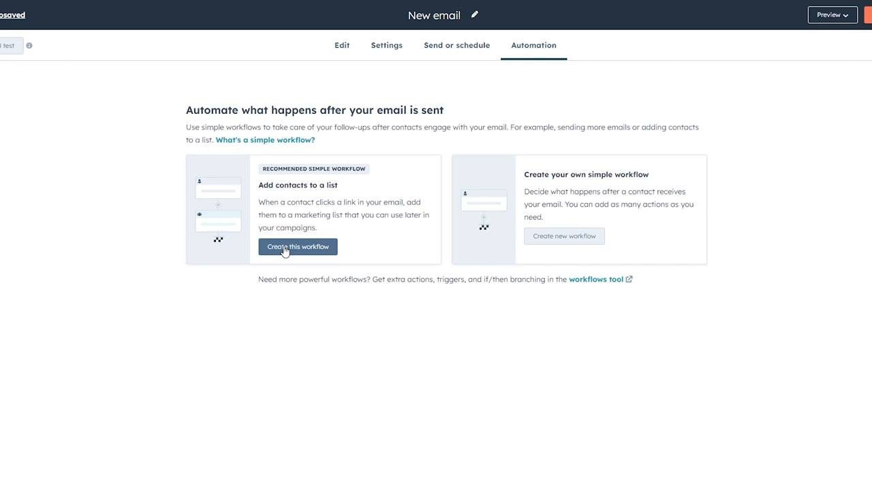
left_click_drag(268, 193, 380, 196)
left_click(270, 205)
left_click(456, 57)
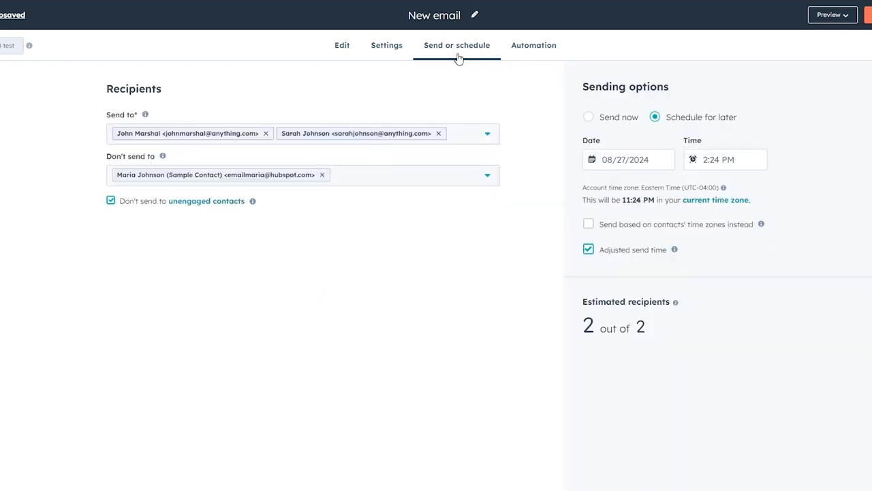
- Switch the email to send immediately and check the Review and send summary
left_click(589, 118)
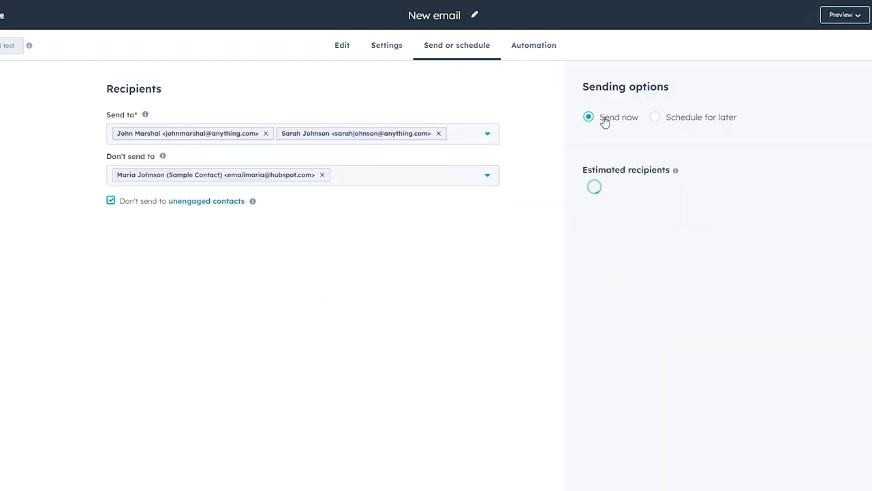
left_click(865, 15)
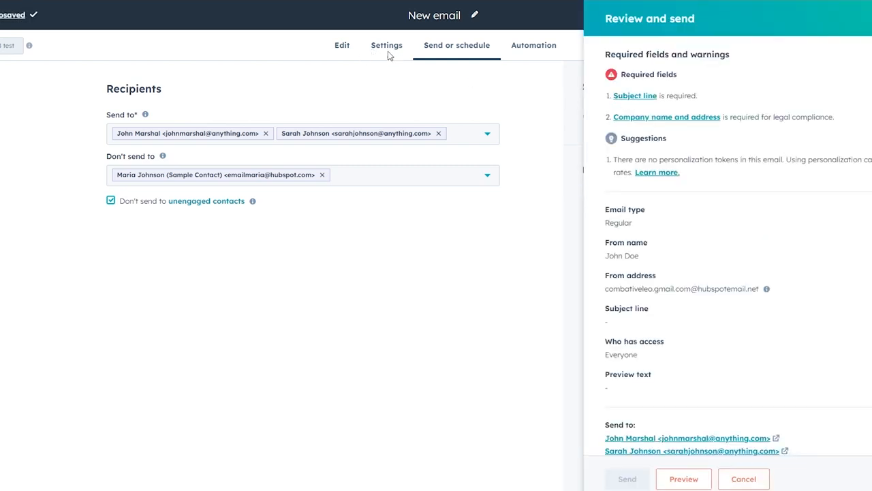
left_click(425, 78)
- Set subject 'Special Announcement' and preview text 'Hey, New line products are just in get them now before they run out'
left_click(386, 49)
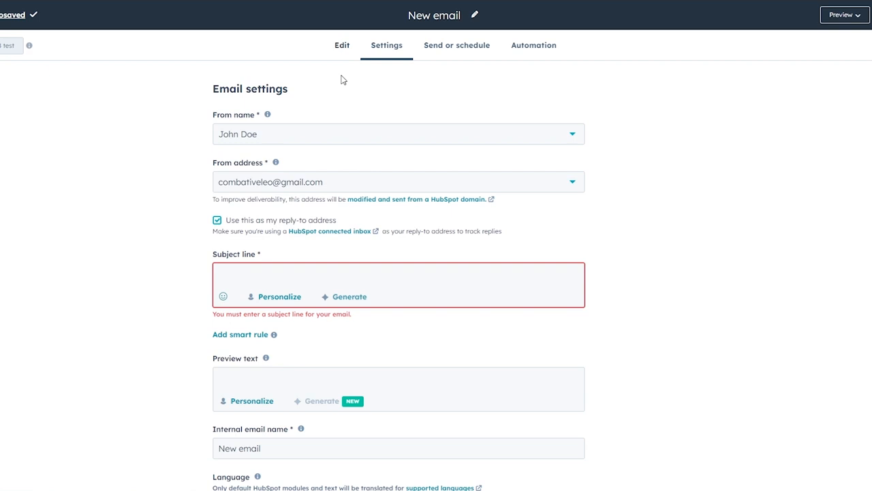
left_click(254, 267)
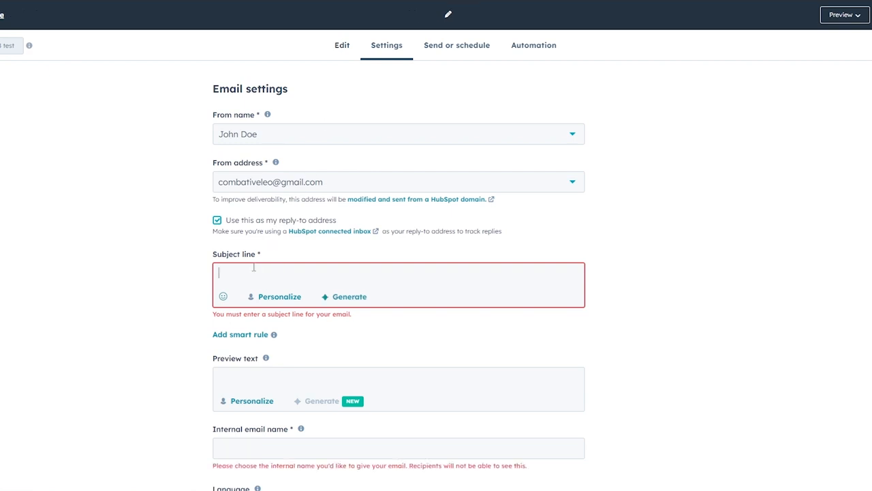
type("Special Announcement")
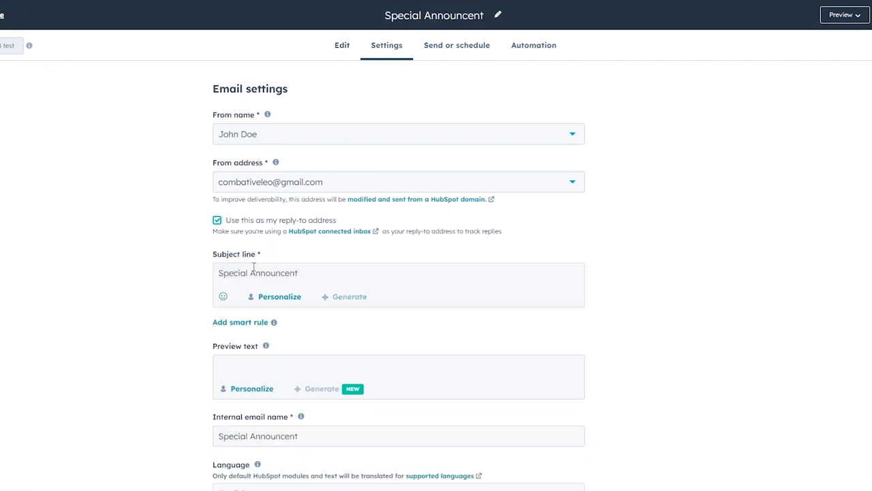
scroll(112, 329, "down", 4)
left_click(275, 126)
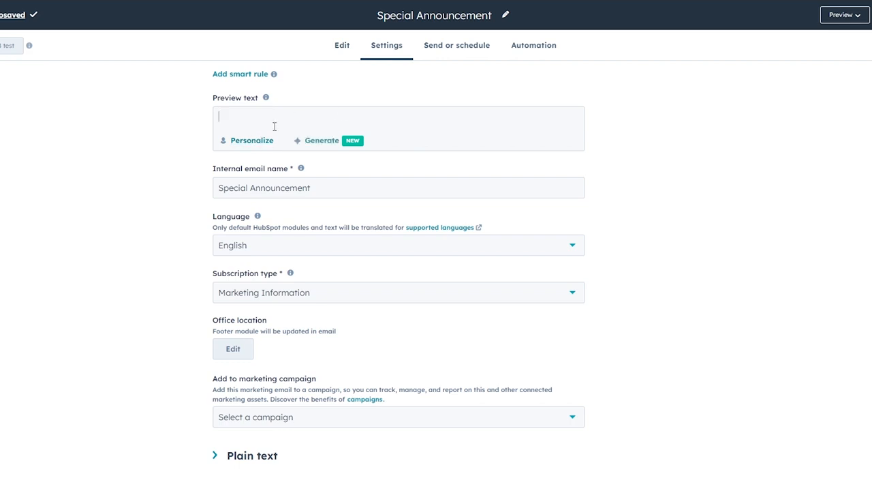
type("Hey, Ne")
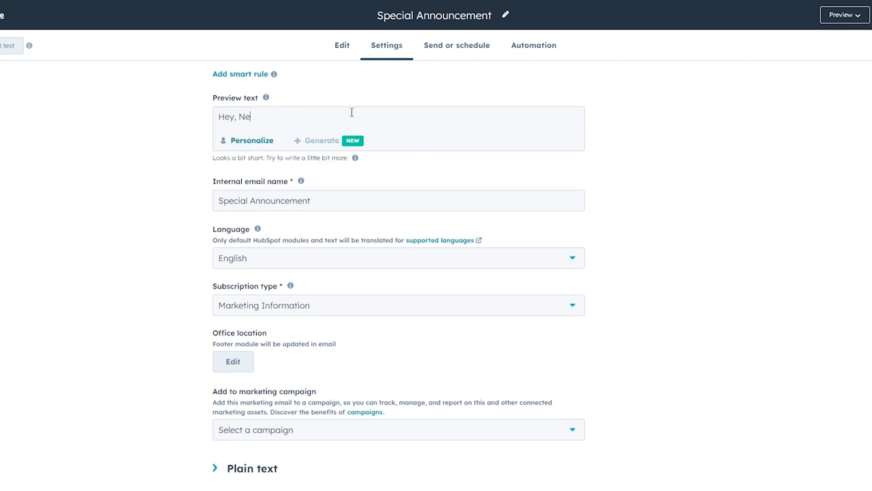
type("w line products are just in get them ")
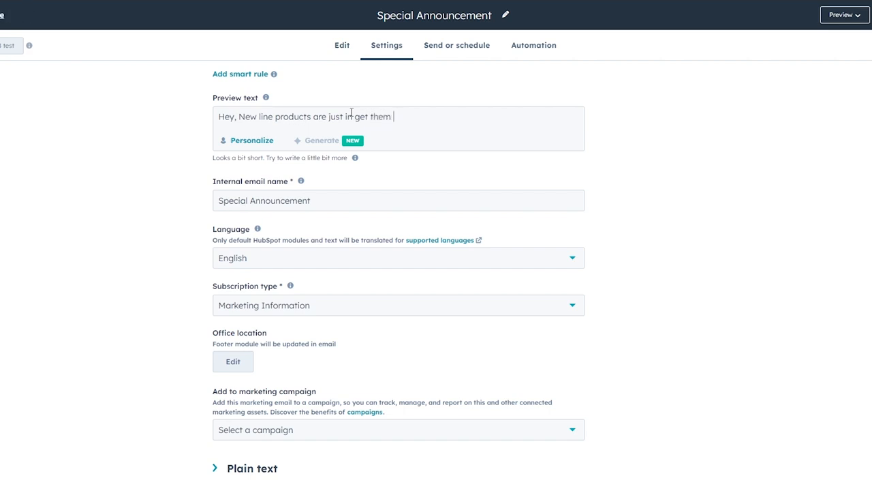
type("now before they run out")
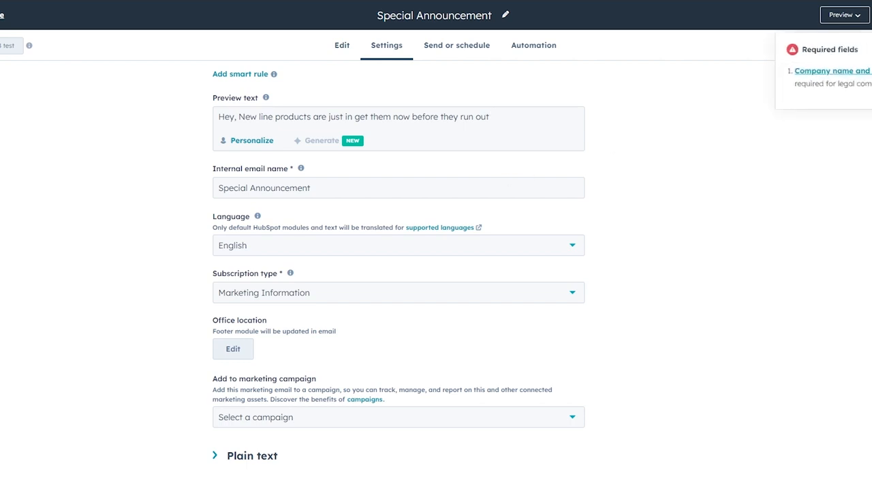
left_click(871, 15)
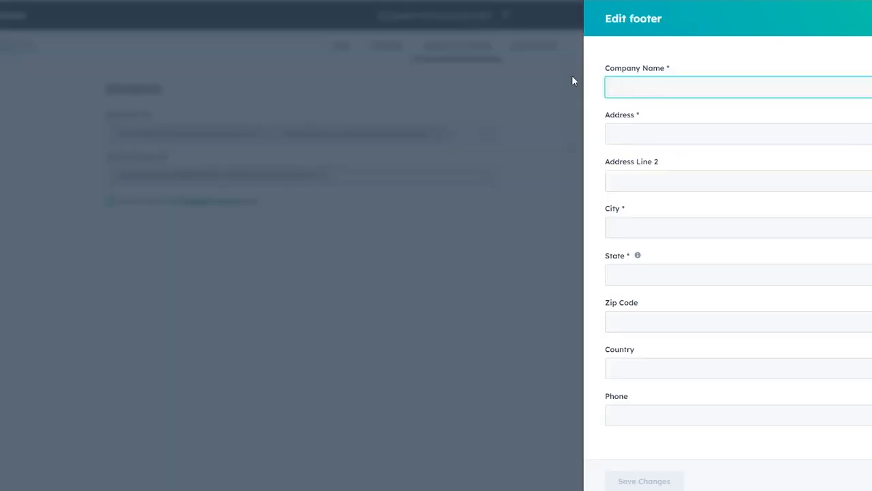
- Save 'Hole-y Treats' as the footer's company name
left_click(572, 76)
left_click(637, 85)
type("Hole")
type("-y Treats")
key("Tab")
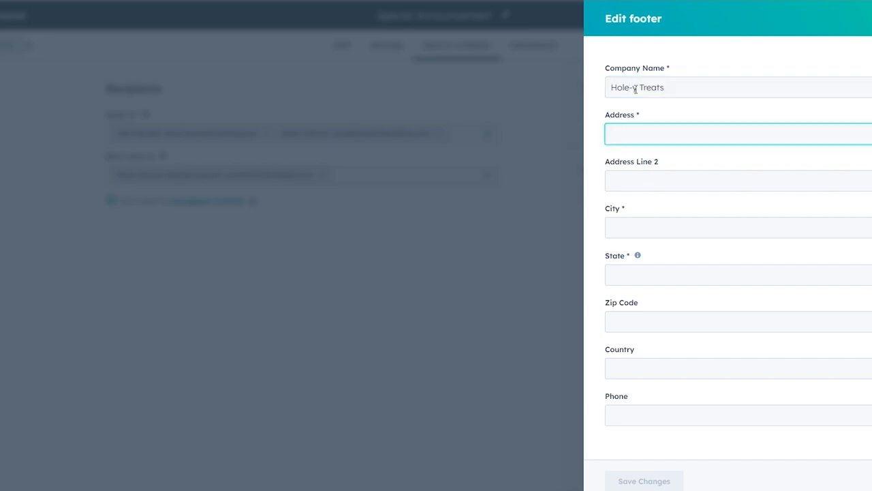
left_click(612, 238)
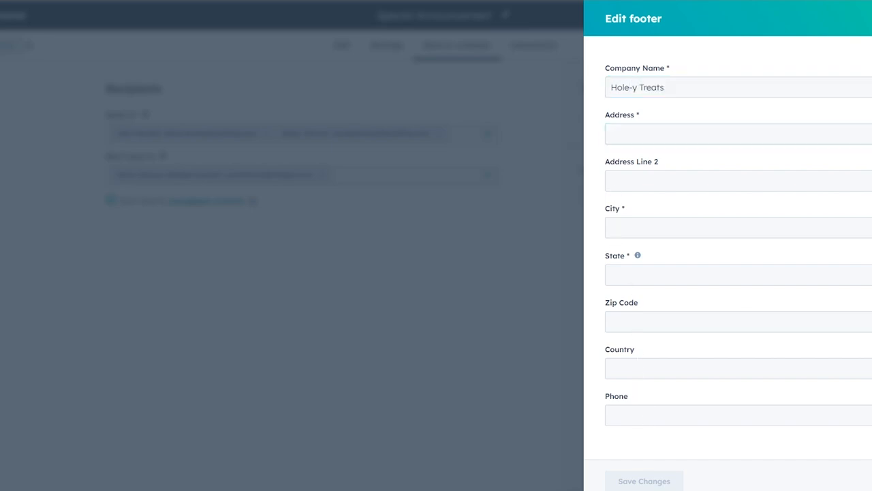
left_click(677, 137)
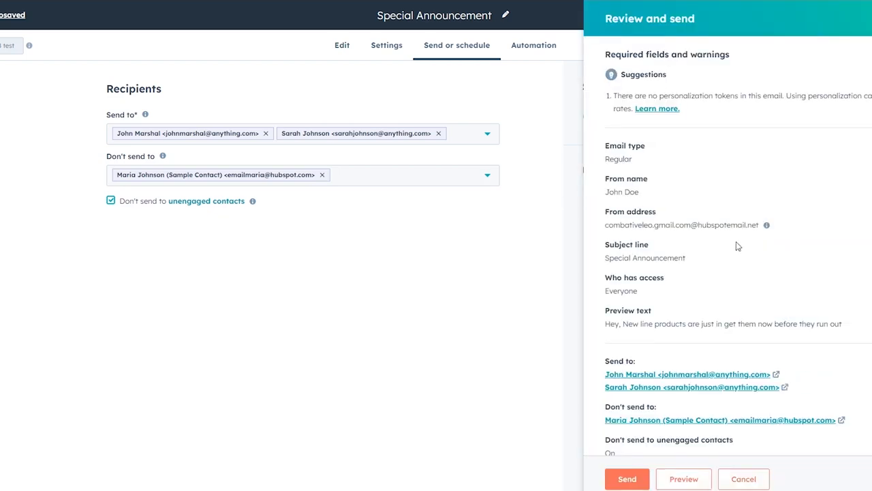
- Send the Special Announcement email now to its 2 contacts
scroll(736, 388, "down", 2)
left_click(631, 479)
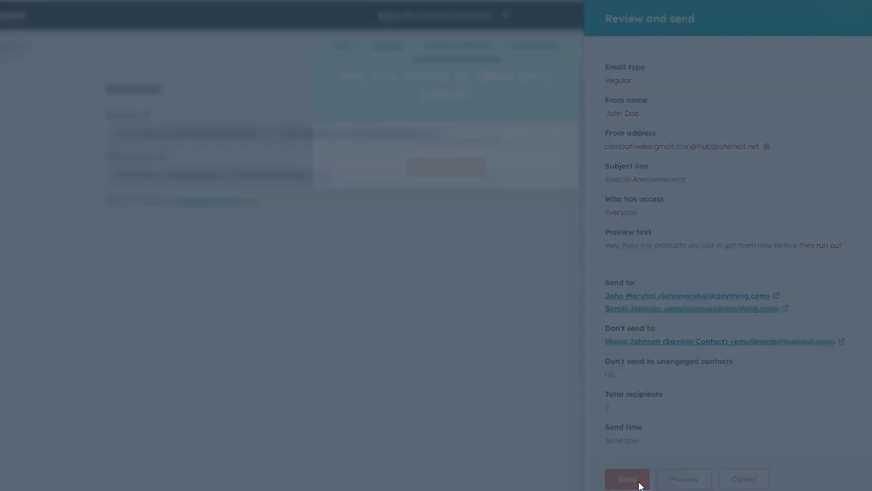
left_click(458, 233)
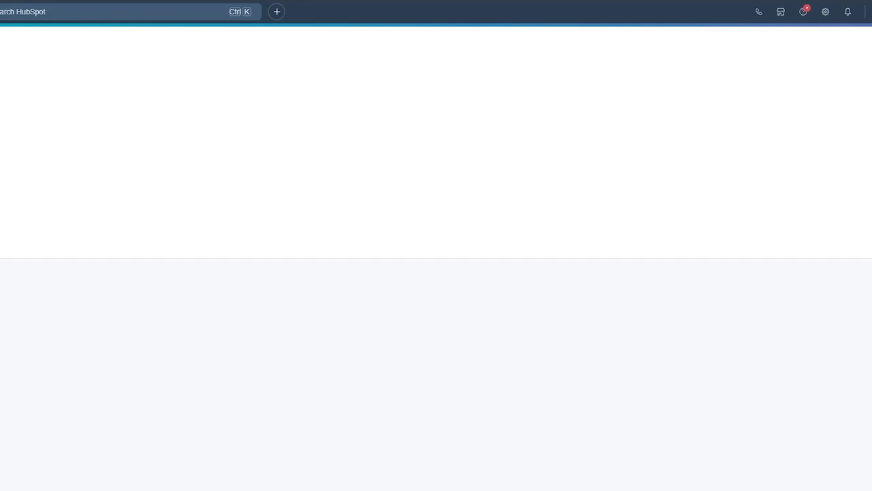
- Add the refreshed Special Announcement email as a campaign asset, then check the empty Tasks tab
left_click(146, 2)
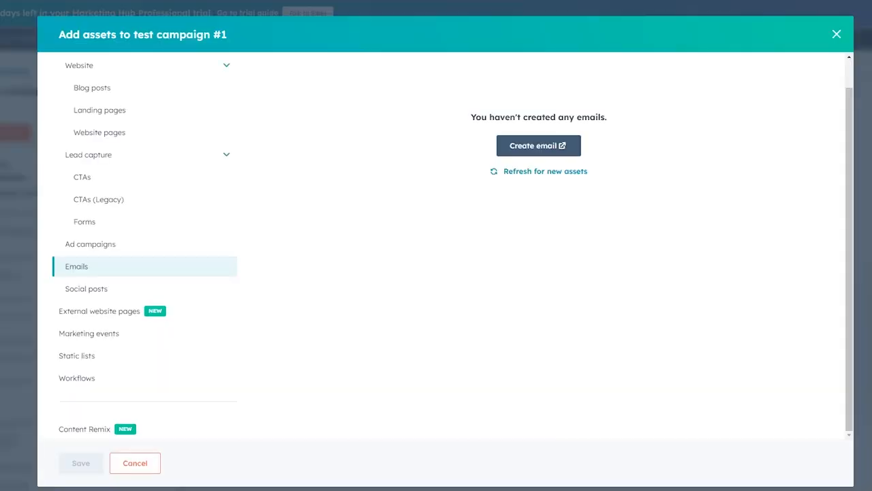
left_click(549, 171)
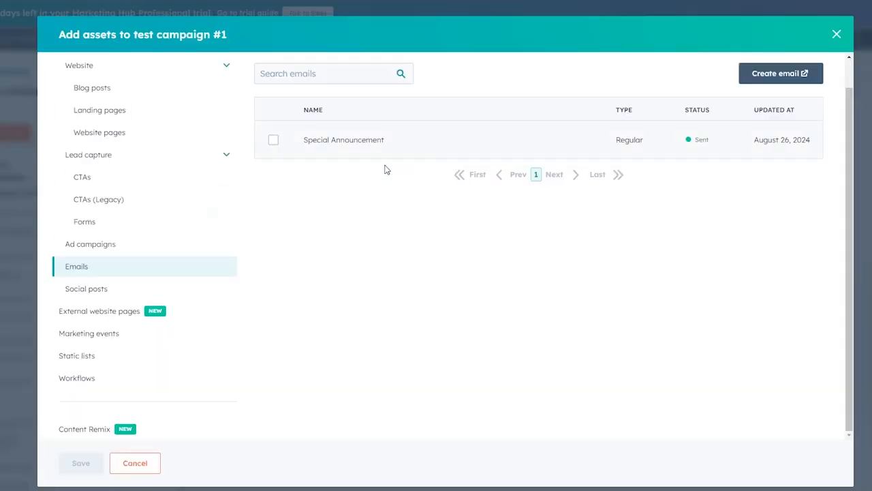
left_click(271, 141)
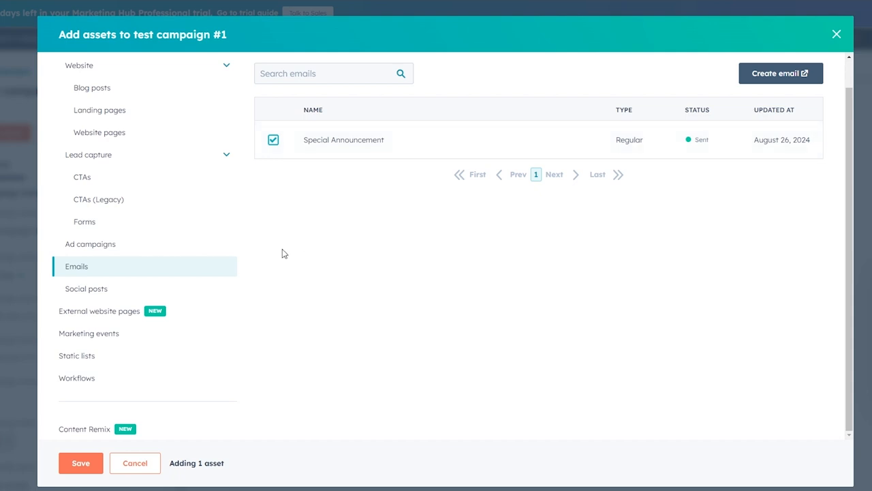
left_click(81, 464)
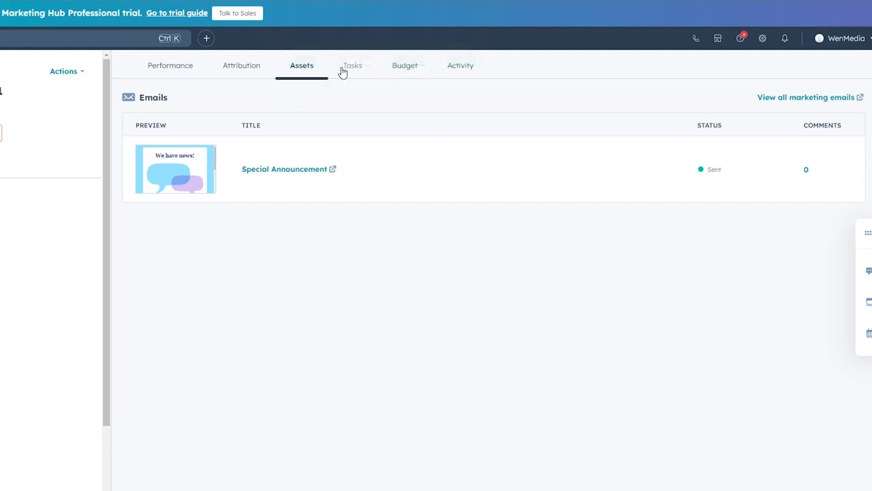
left_click(344, 75)
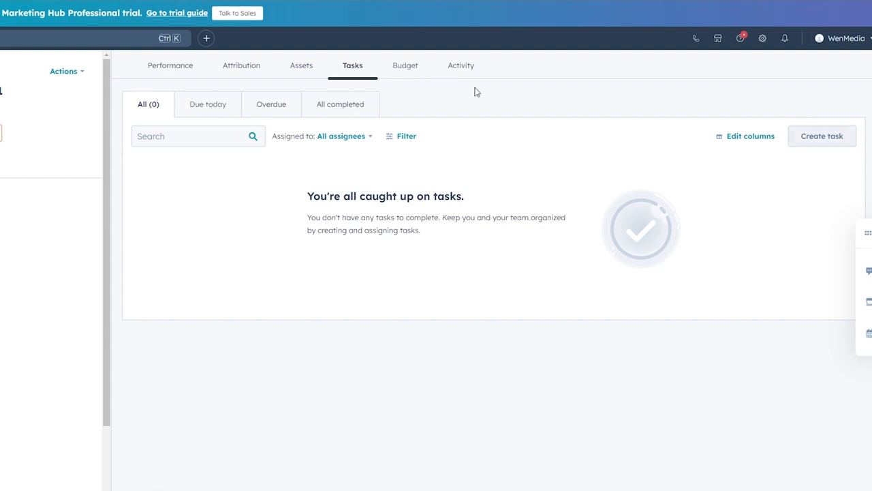
- Remove the Special Announcement email from the campaign's assets
left_click(416, 67)
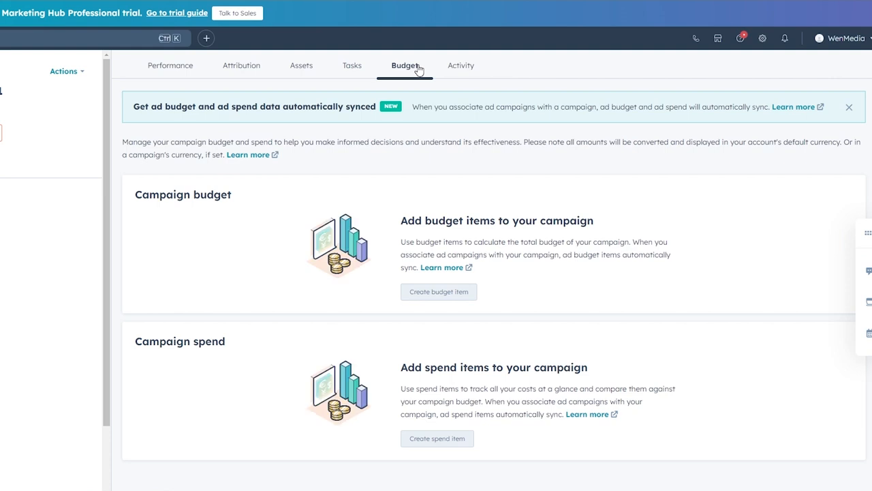
left_click(297, 68)
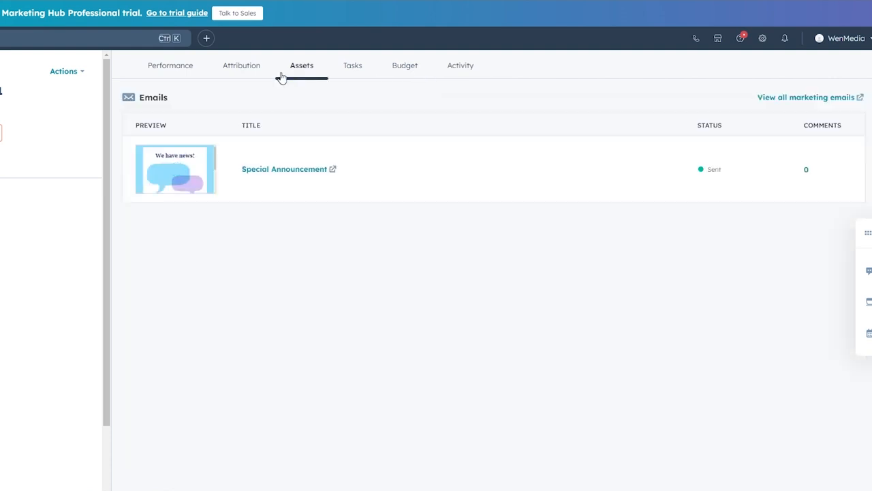
mouse_move(353, 173)
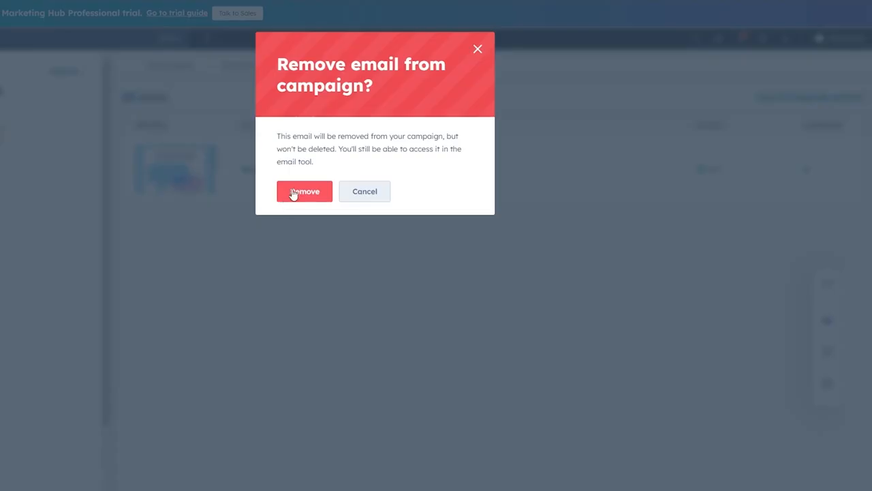
left_click(298, 193)
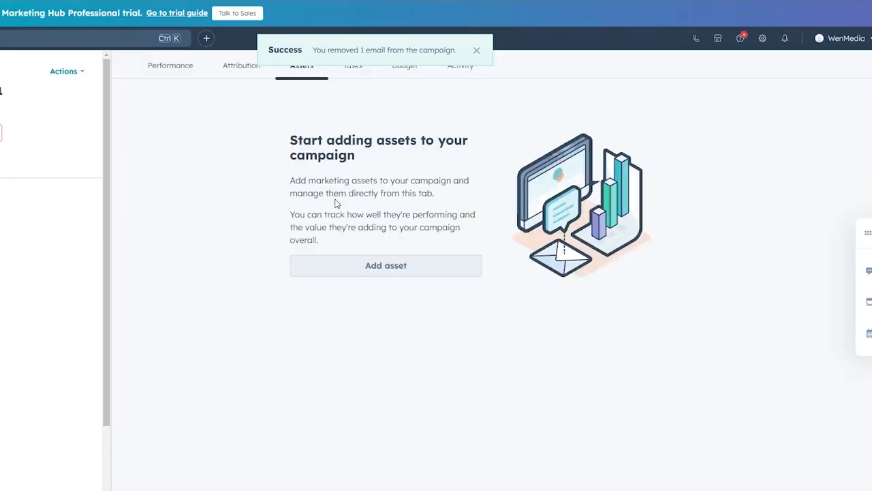
- Re-add the Special Announcement email from the Emails list in the asset picker
left_click(346, 267)
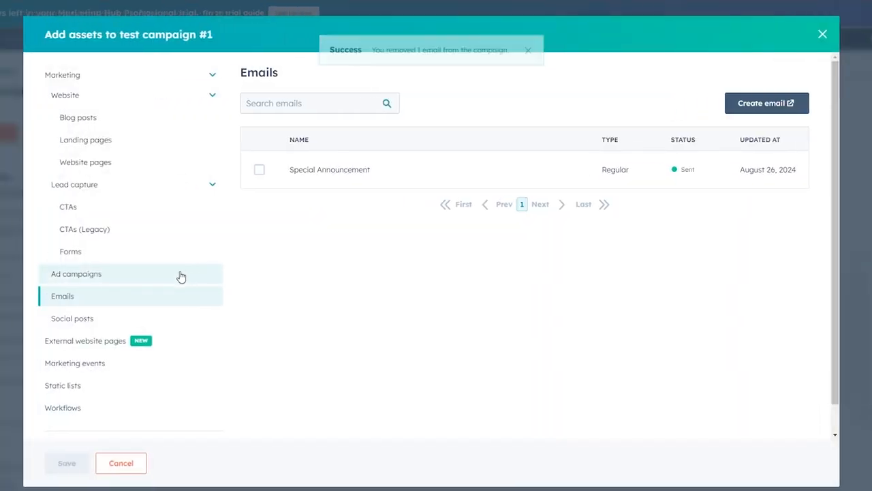
left_click(195, 124)
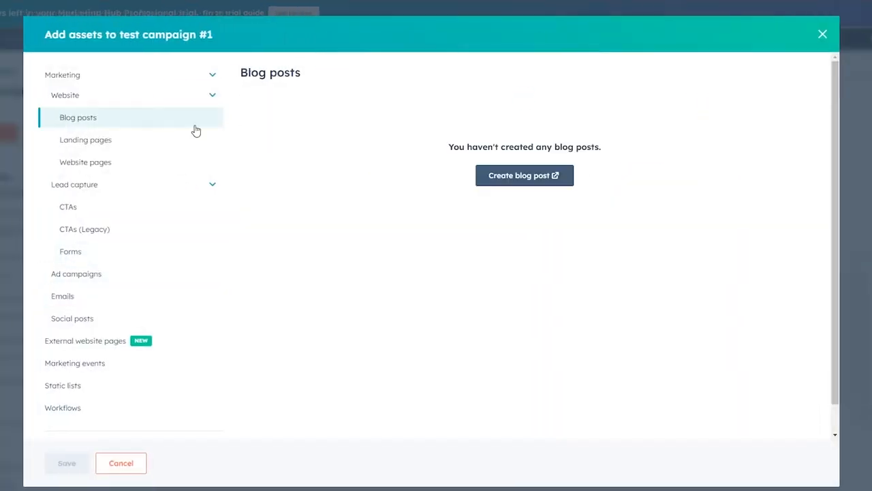
scroll(195, 157, "down", 1)
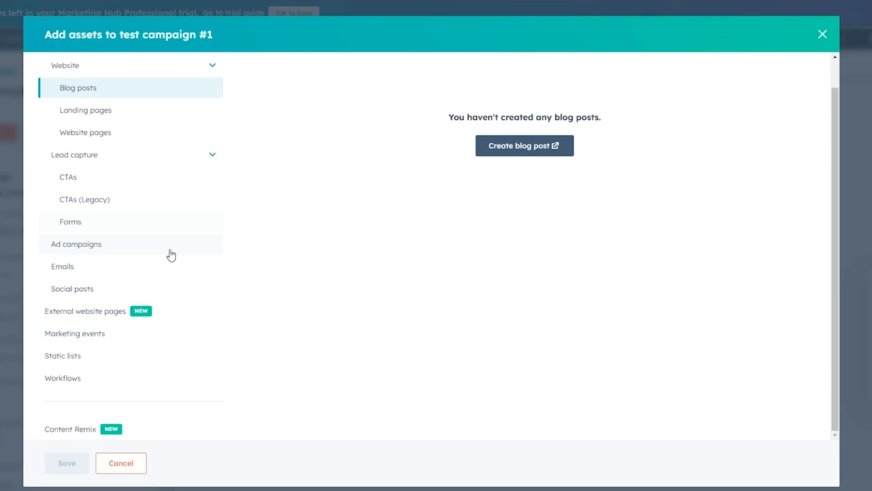
left_click(141, 244)
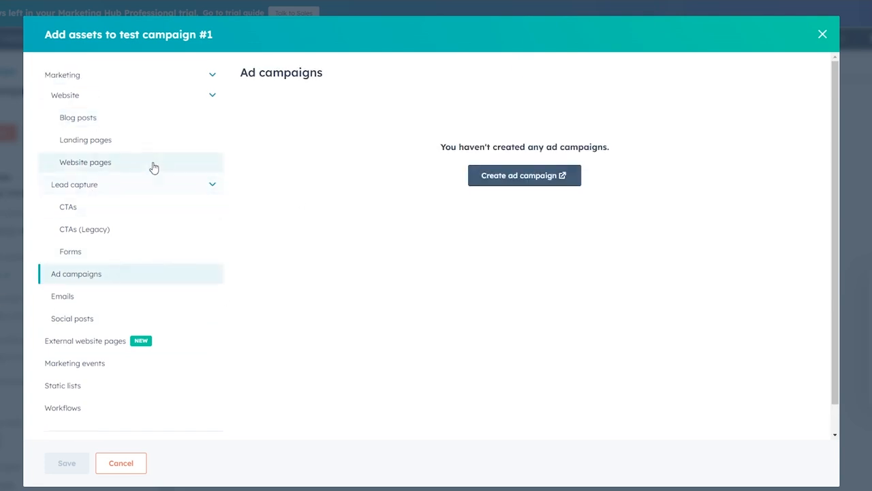
left_click(83, 300)
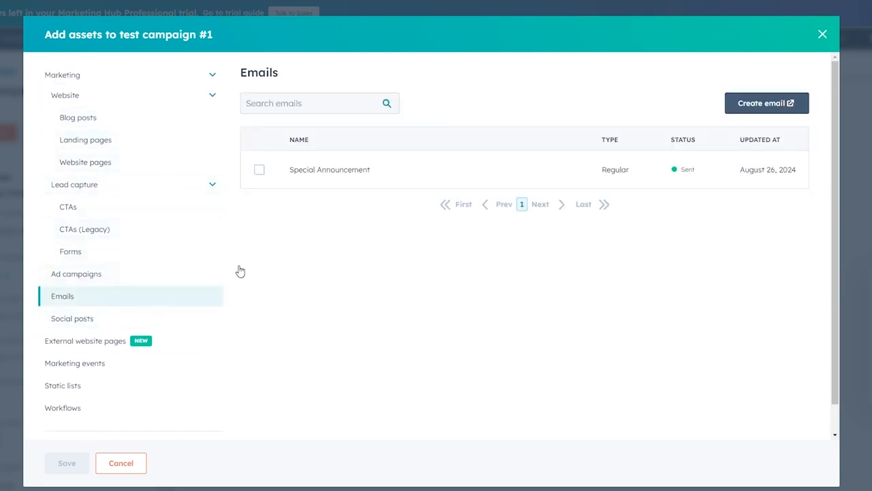
left_click(259, 170)
left_click(52, 466)
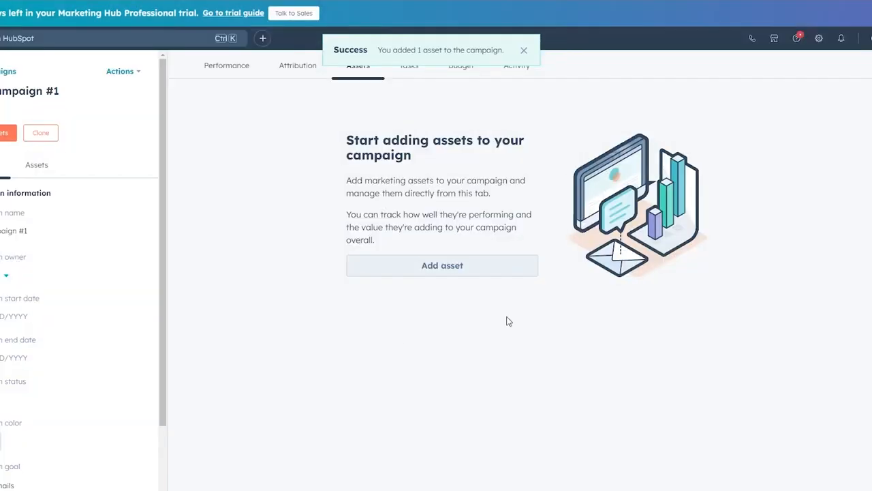
- Create budget item 'Daily Budget', description '$15 - $20', unit price $20
left_click(524, 49)
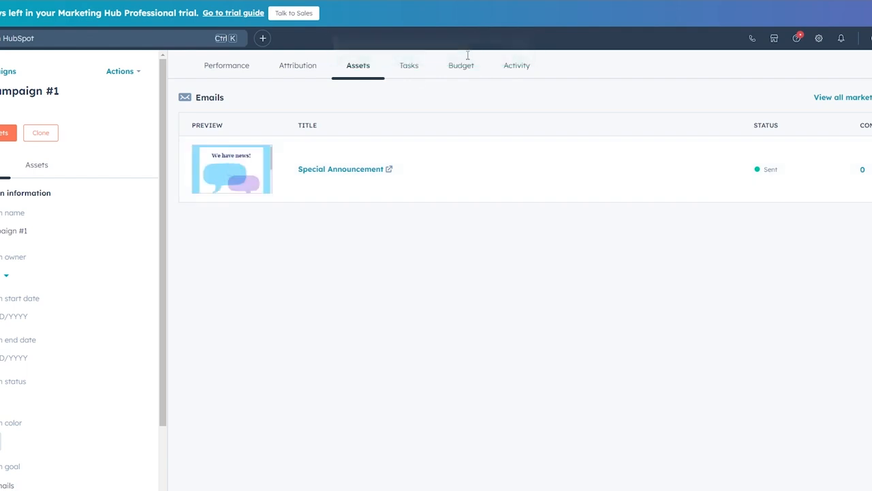
left_click(445, 68)
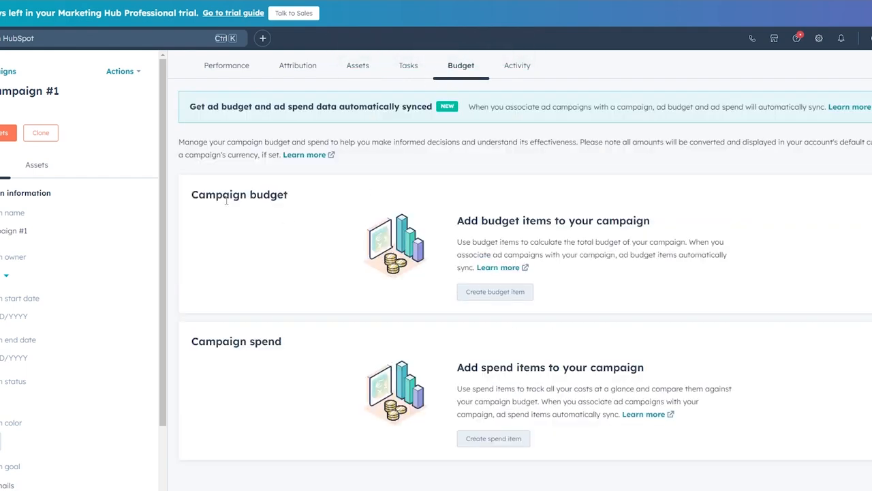
left_click_drag(194, 197, 316, 207)
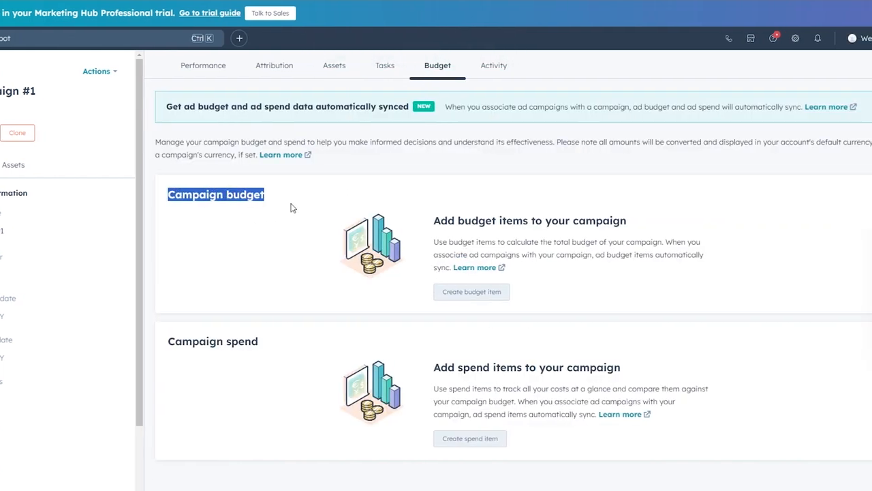
left_click(459, 297)
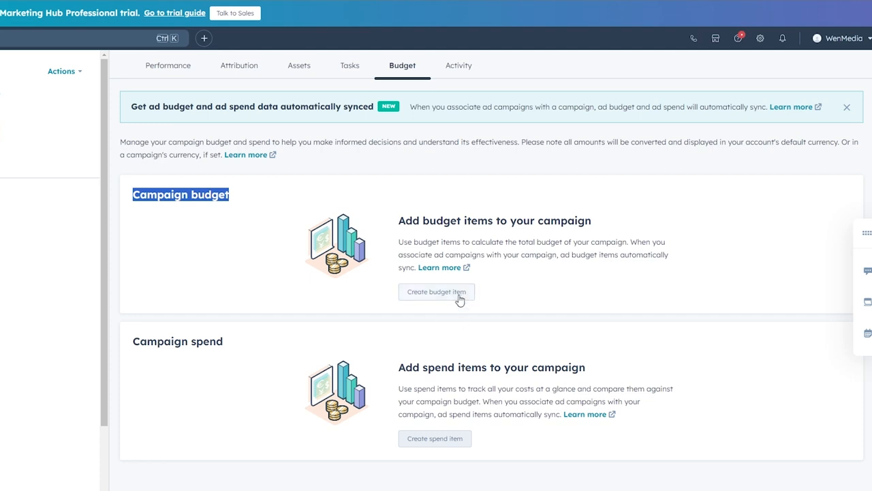
left_click(742, 94)
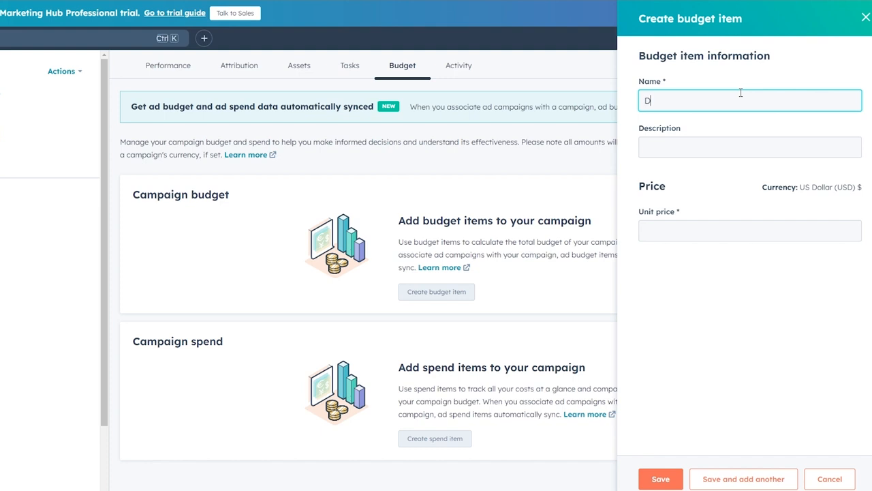
type("Daily Budget")
key("Tab")
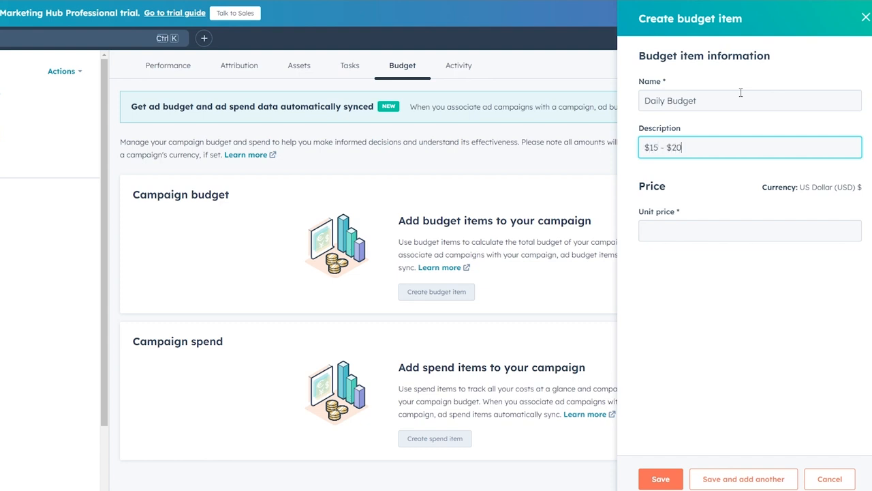
left_click(698, 232)
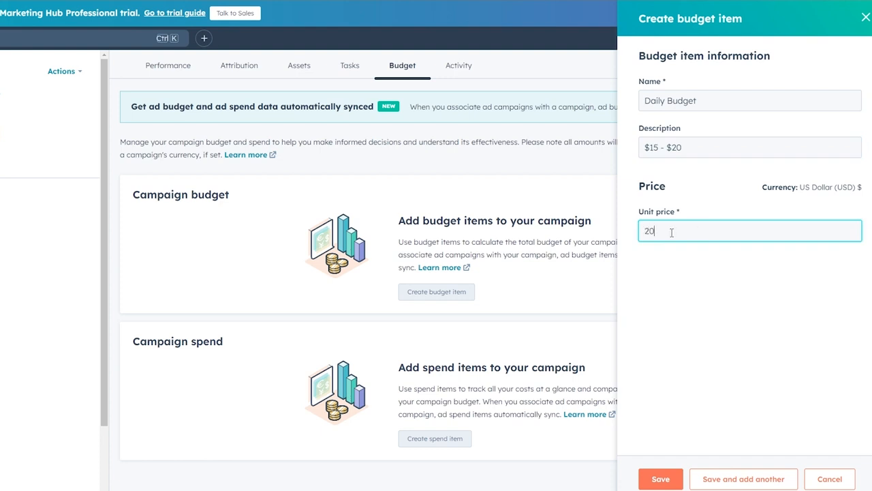
type("20")
left_click(674, 280)
left_click(661, 479)
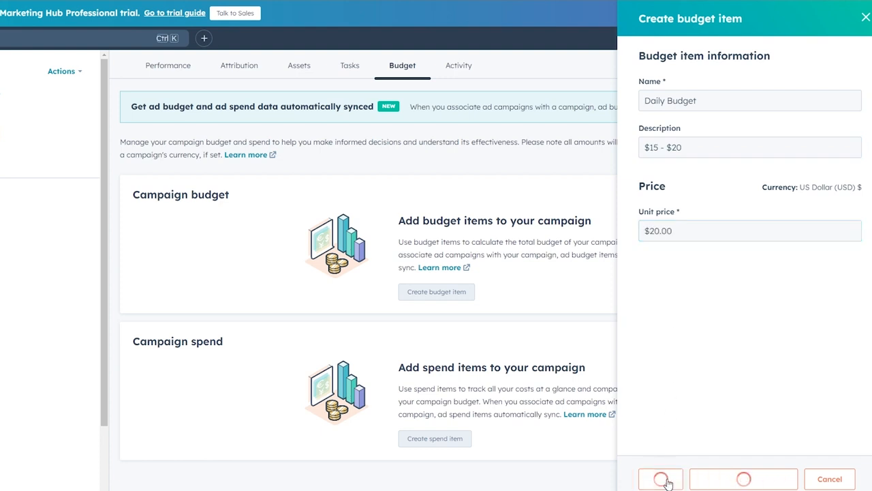
- Open a new spend item form and work with its field contents
scroll(182, 330, "down", 1)
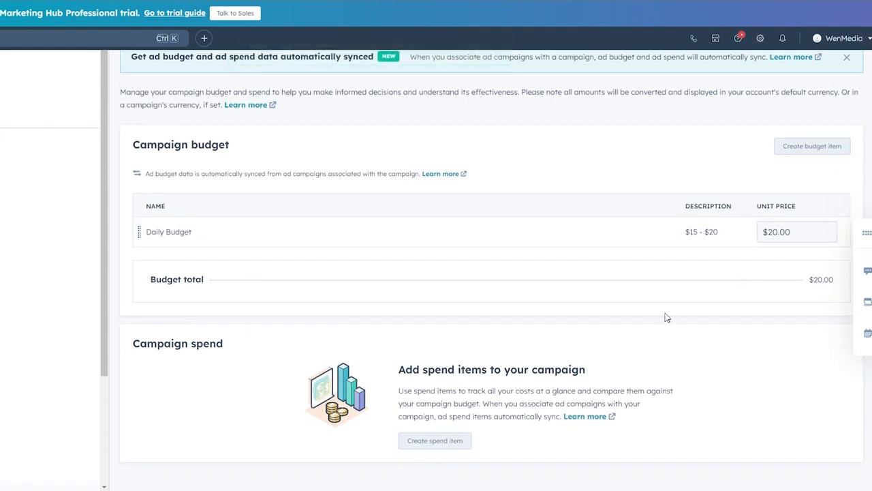
left_click(436, 443)
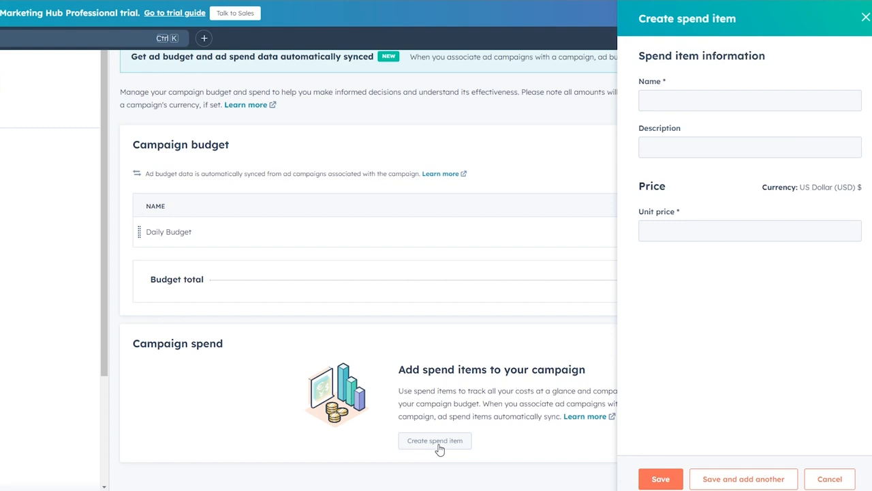
left_click_drag(400, 374, 587, 371)
left_click(588, 371)
left_click_drag(398, 391, 578, 393)
double_click(584, 392)
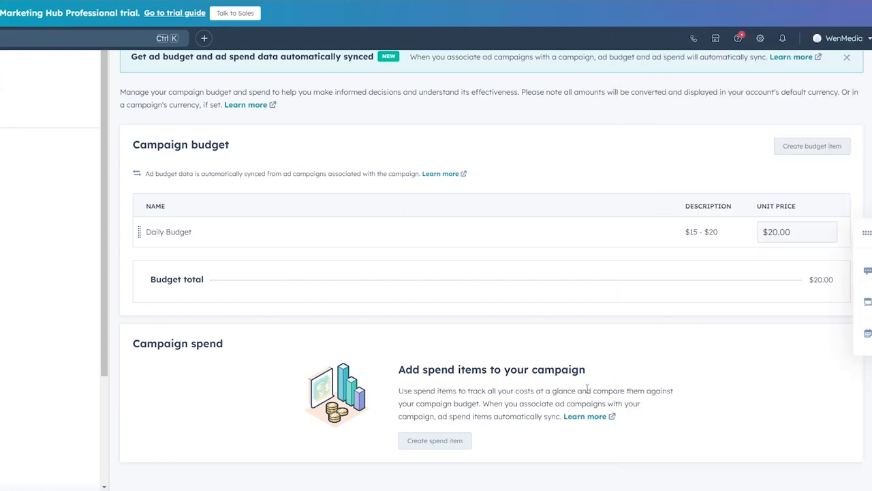
left_click_drag(587, 391, 630, 407)
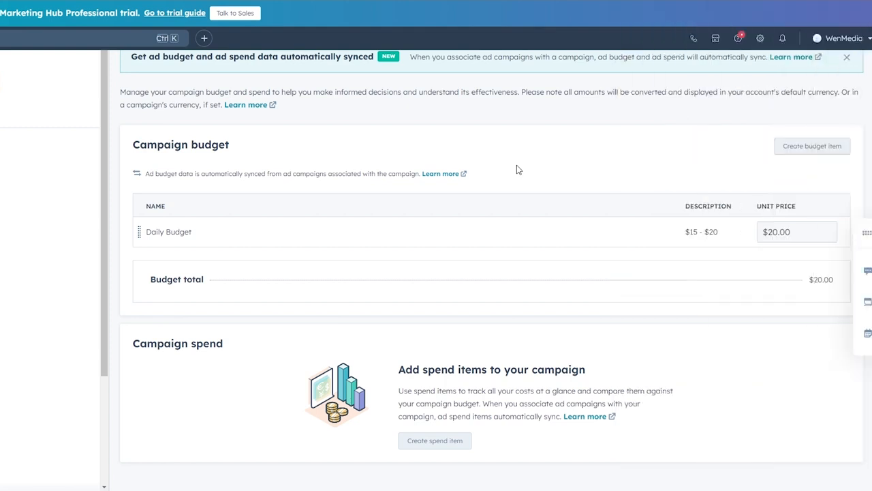
mouse_move(334, 228)
scroll(348, 231, "up", 1)
- Review the campaign activity feed showing the $20 budget update and email additions
scroll(349, 230, "up", 1)
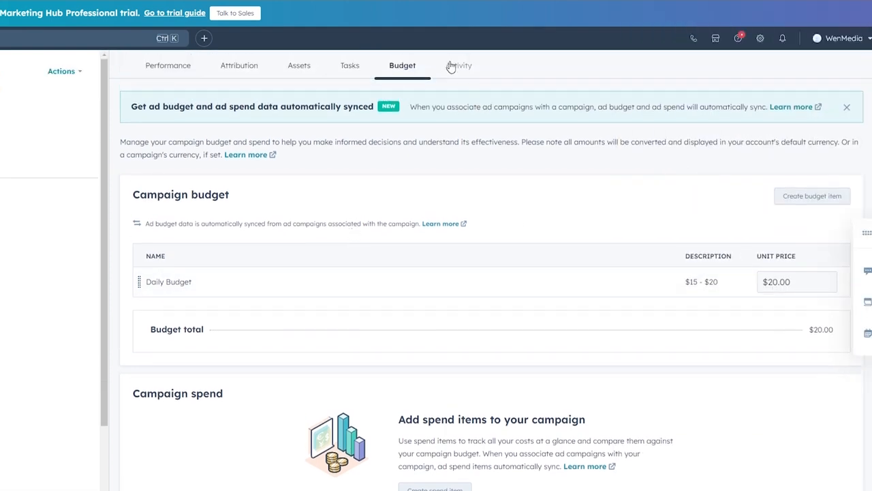
left_click(452, 68)
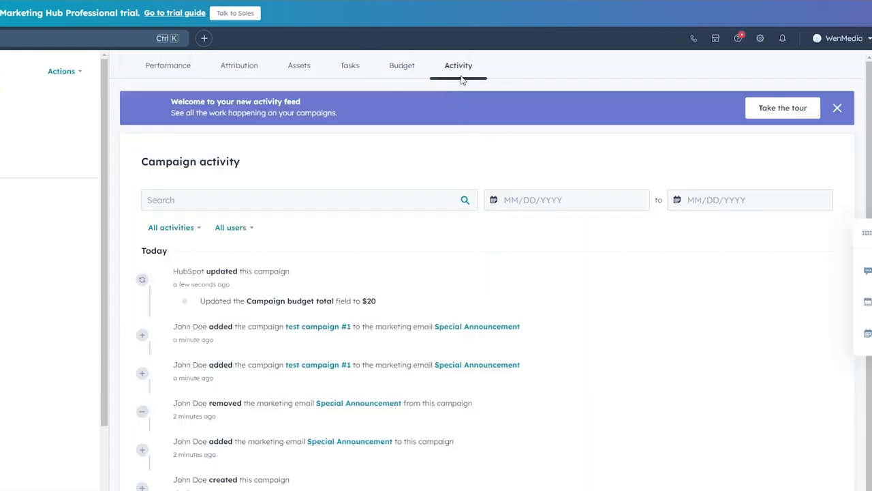
scroll(290, 249, "down", 1)
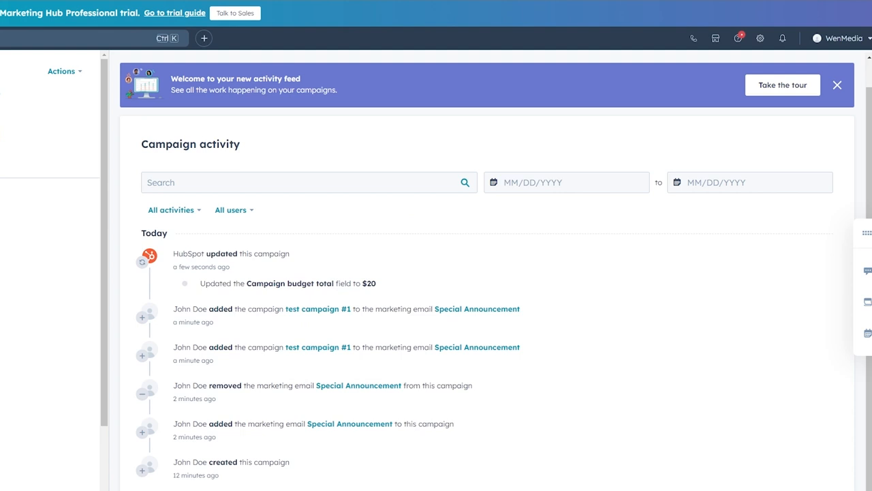
scroll(22, 368, "down", 4)
scroll(22, 370, "up", 1)
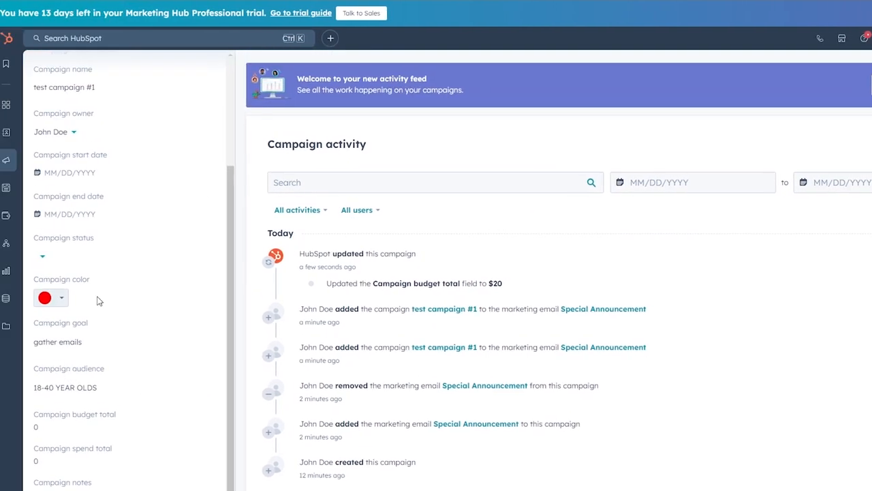
scroll(51, 243, "up", 3)
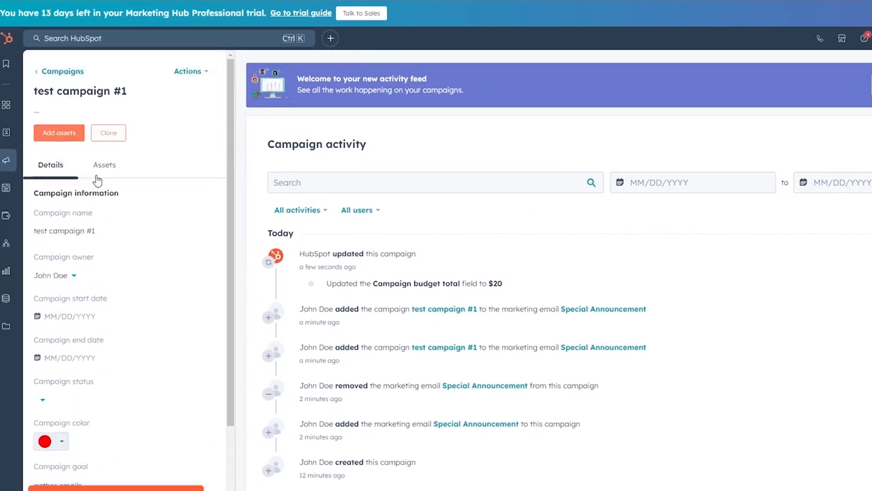
- Check the Assets panel, dismiss the feedback survey, and open the Actions menu
left_click(60, 134)
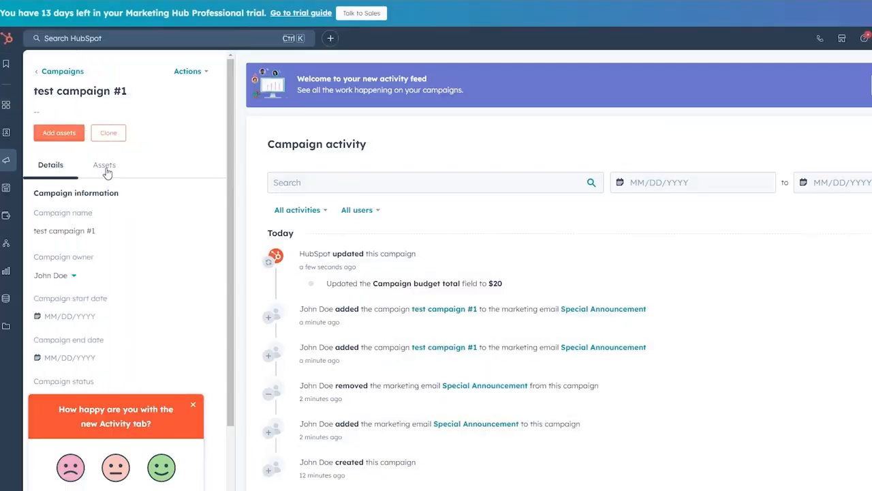
left_click(112, 167)
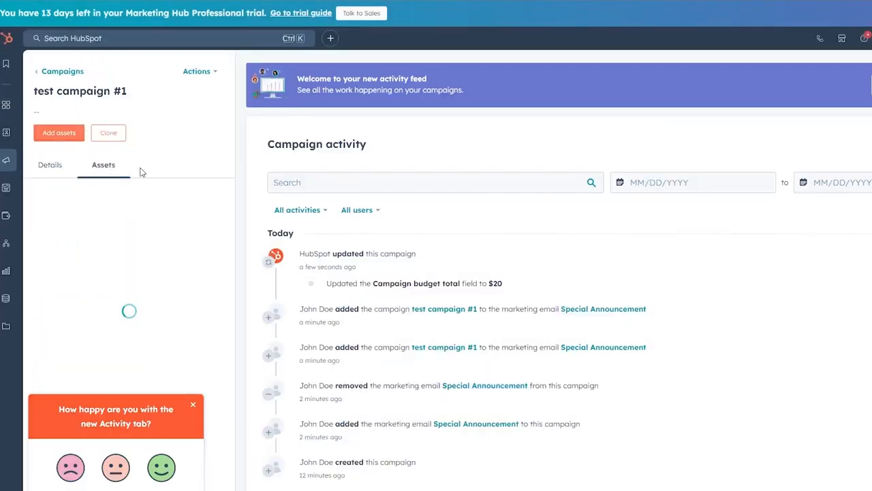
left_click(193, 405)
scroll(96, 344, "down", 1)
scroll(102, 354, "up", 1)
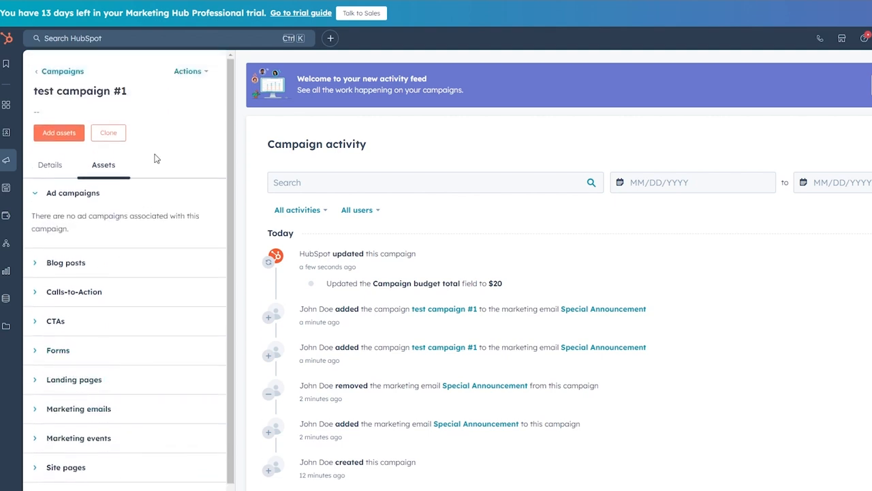
left_click(189, 72)
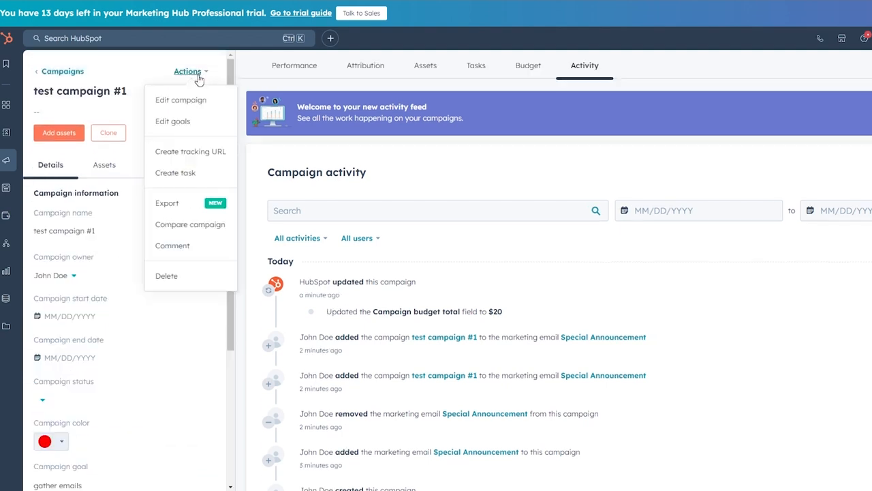
- Start a CSV export of the campaign, then close it without exporting
left_click(182, 208)
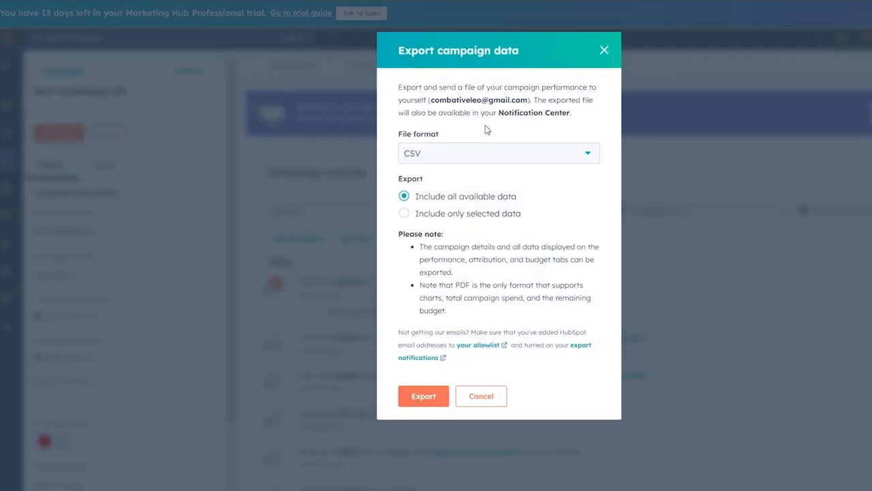
left_click(478, 152)
left_click(531, 154)
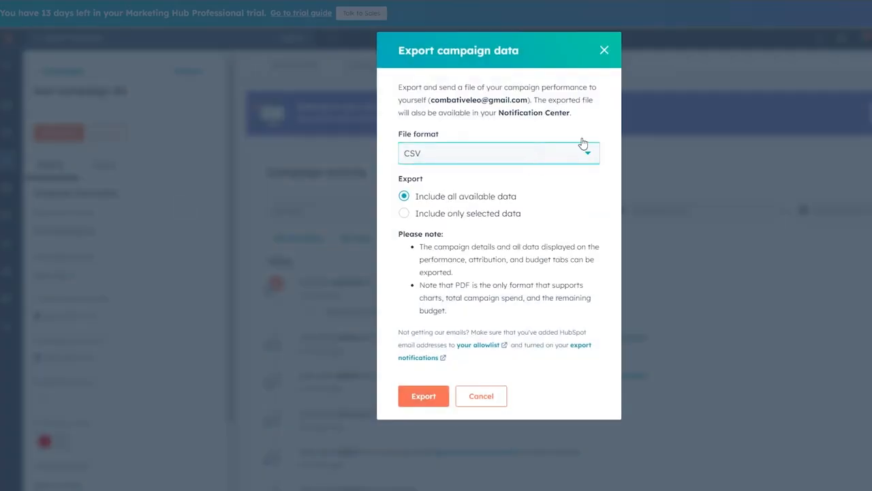
left_click(604, 50)
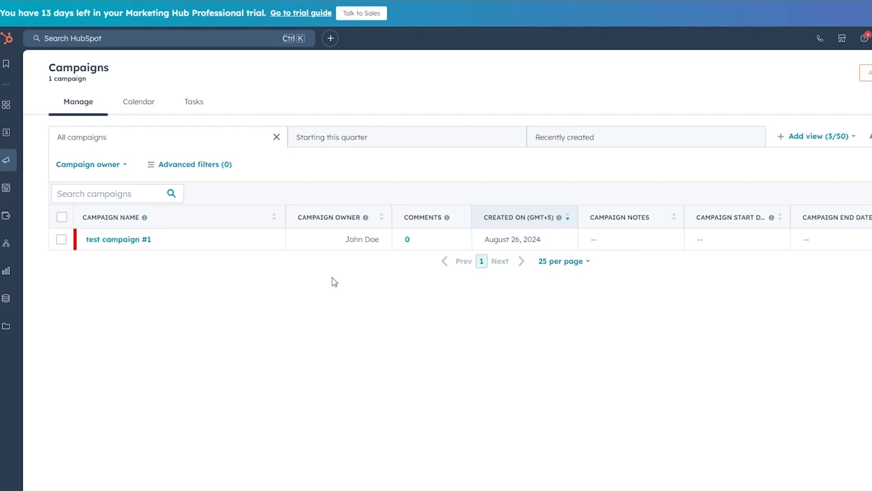
- View the Special Announcement email on August 26 in the August 2024 marketing calendar
left_click(138, 101)
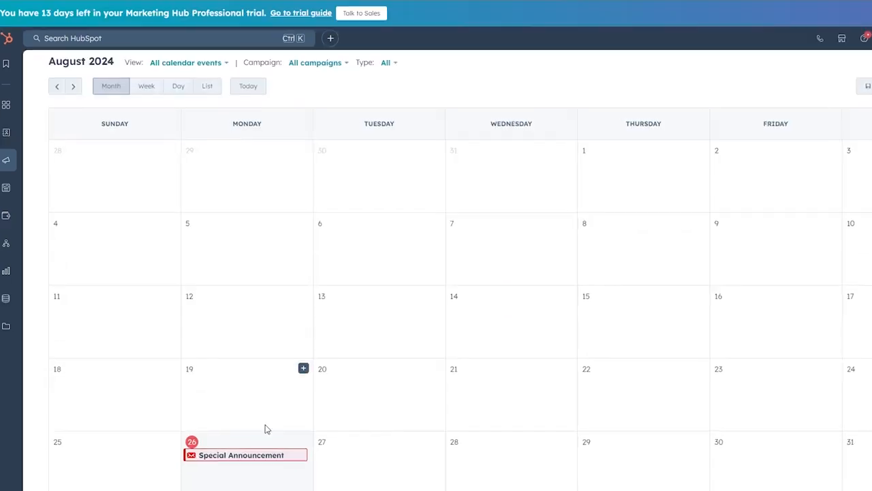
left_click(217, 457)
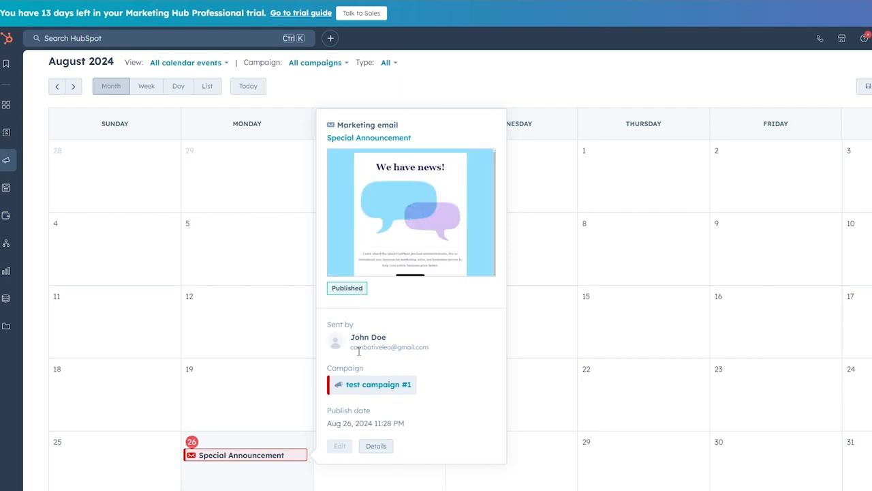
double_click(287, 98)
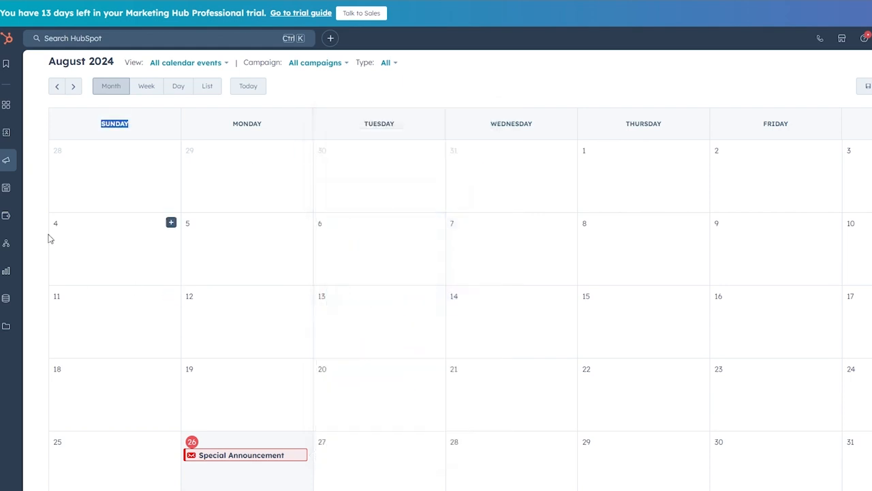
- Go to the Trial Guide page
mouse_move(14, 142)
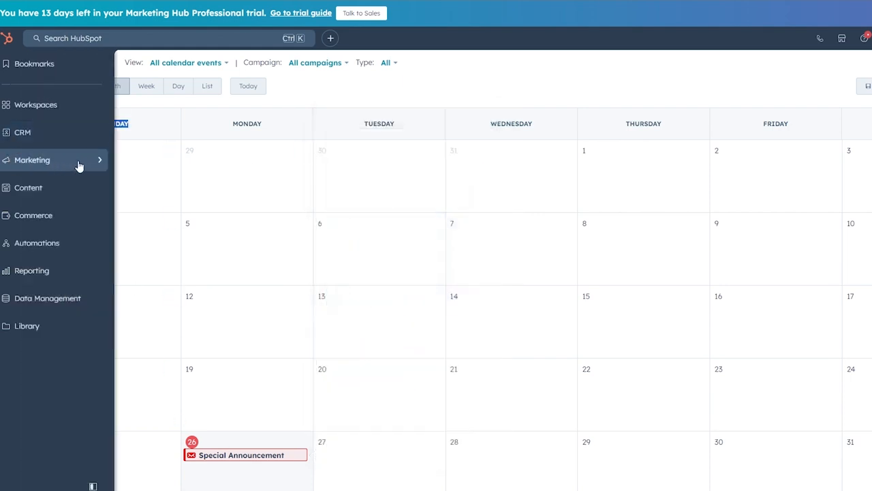
mouse_move(79, 166)
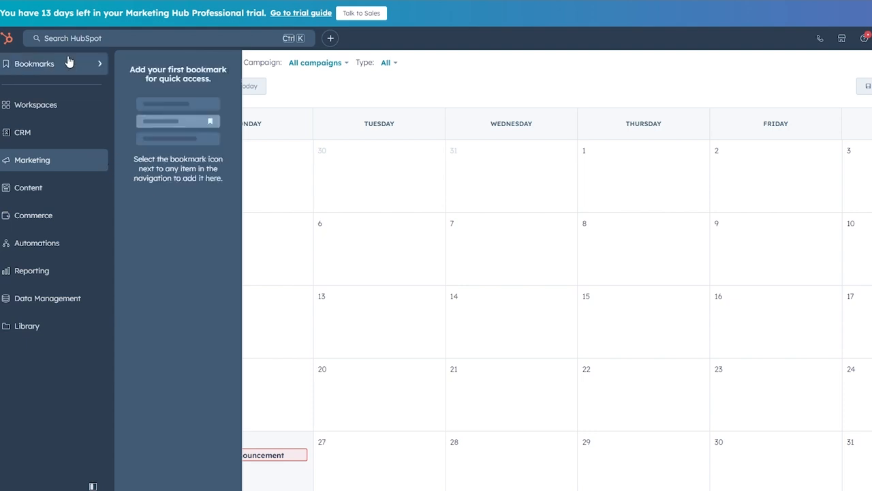
left_click(7, 38)
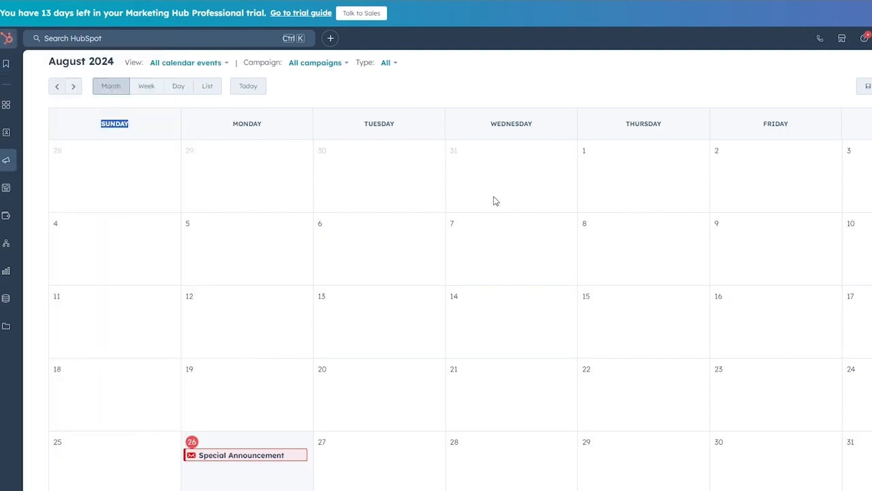